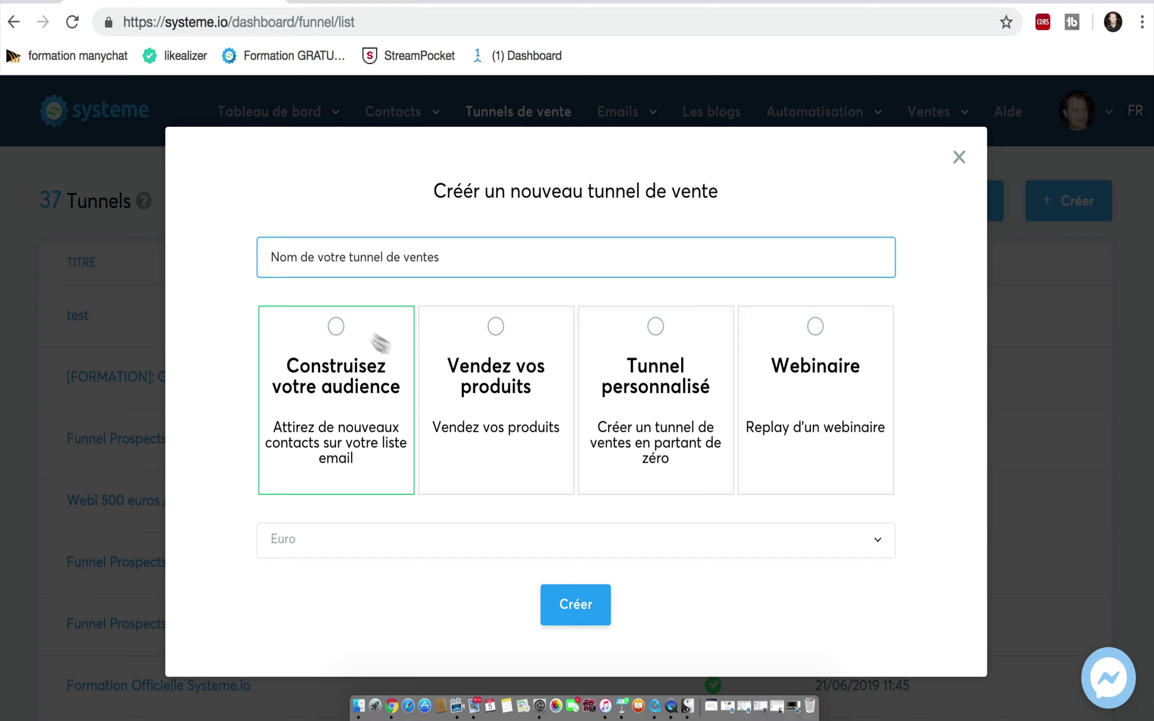
Step: Create an audience-building ('Construisez votre audience') funnel named 'tunnel test'
left_click(336, 327)
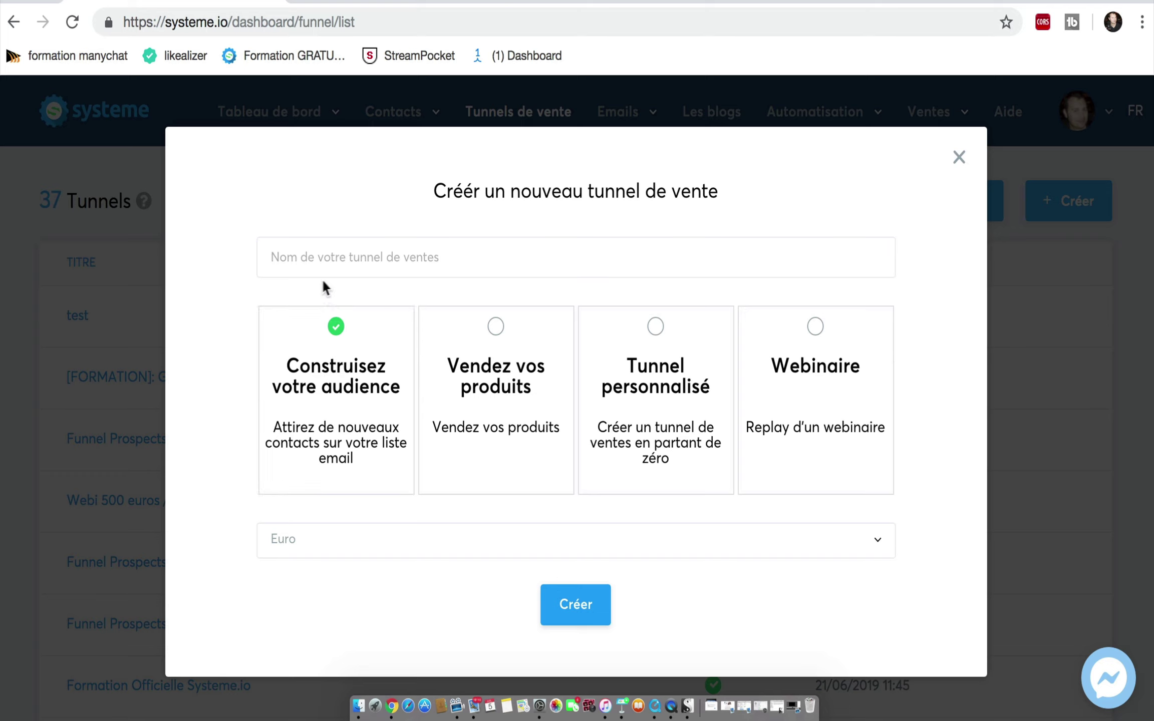
left_click(293, 261)
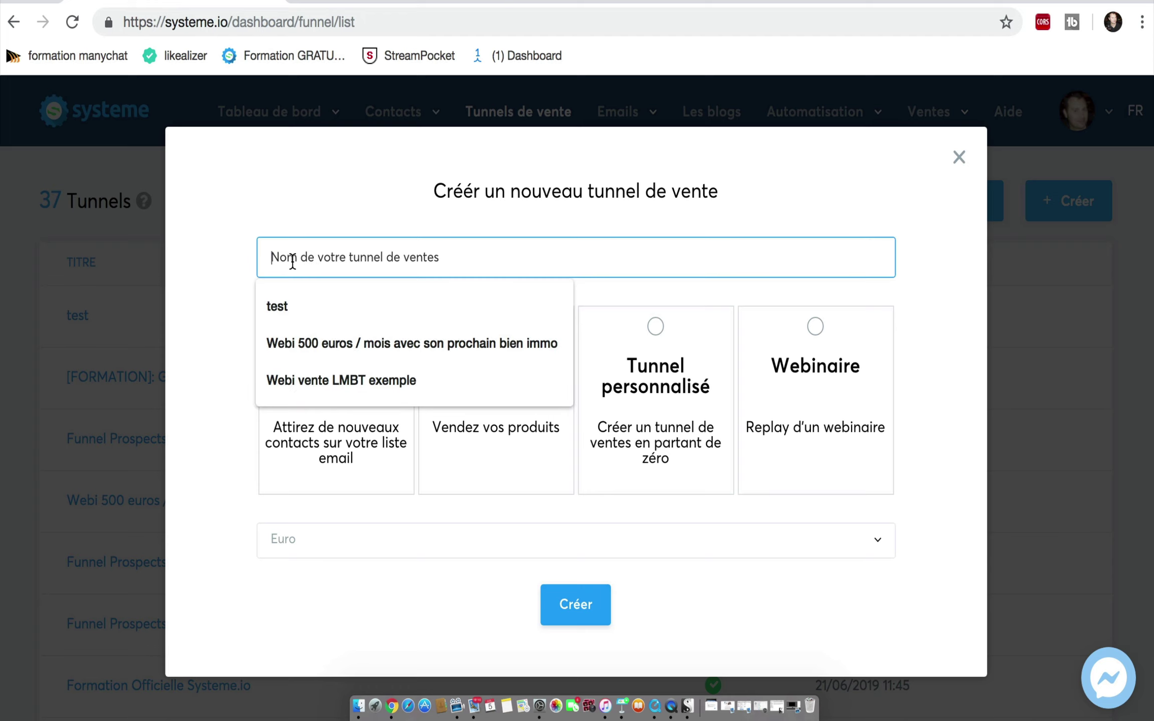
type("tunnel test")
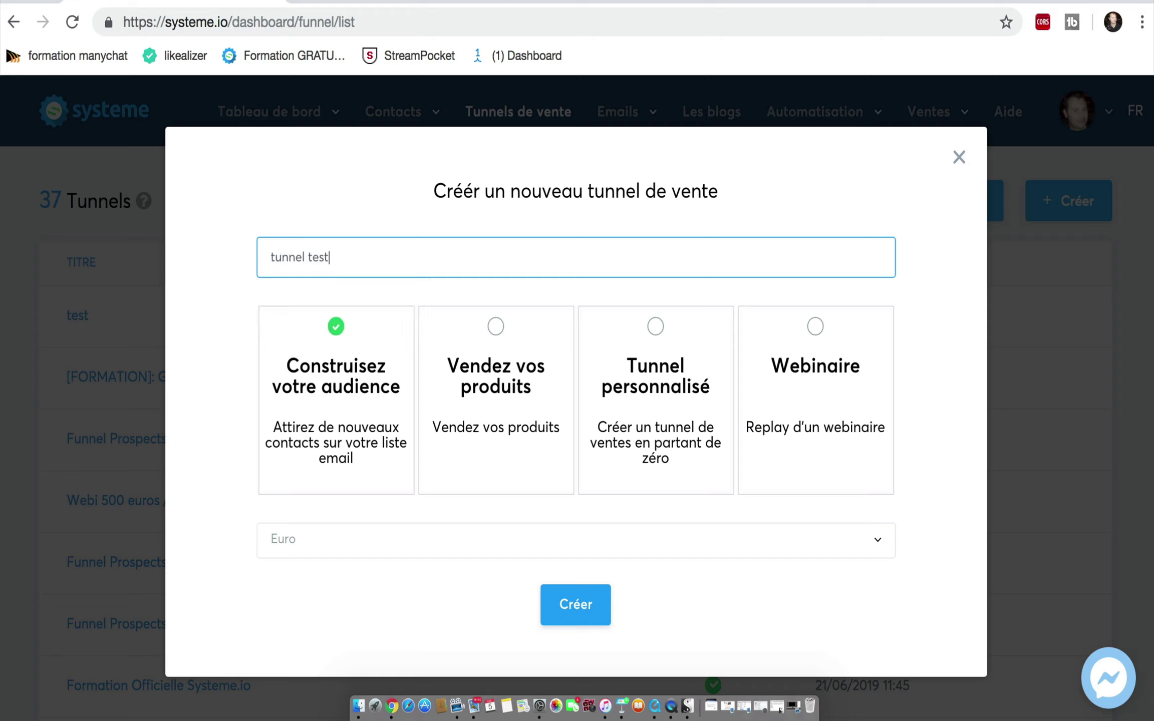
left_click(572, 598)
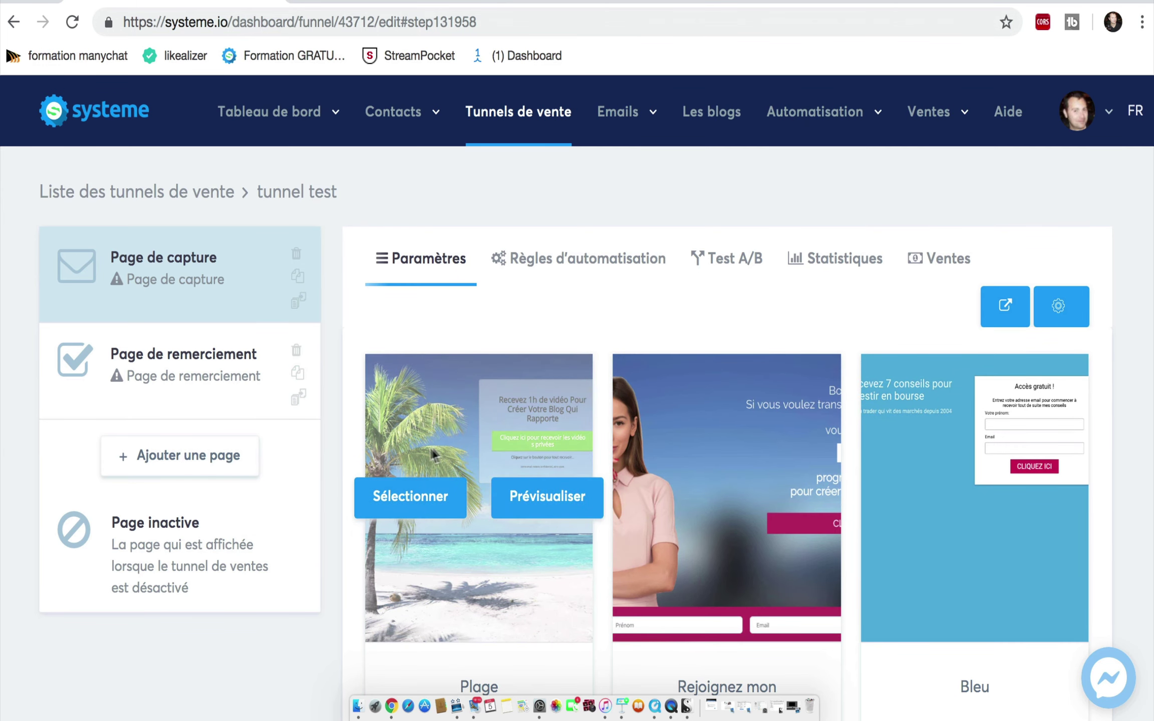
Step: Apply the Plage template to the capture page and open it in the page editor
left_click(410, 496)
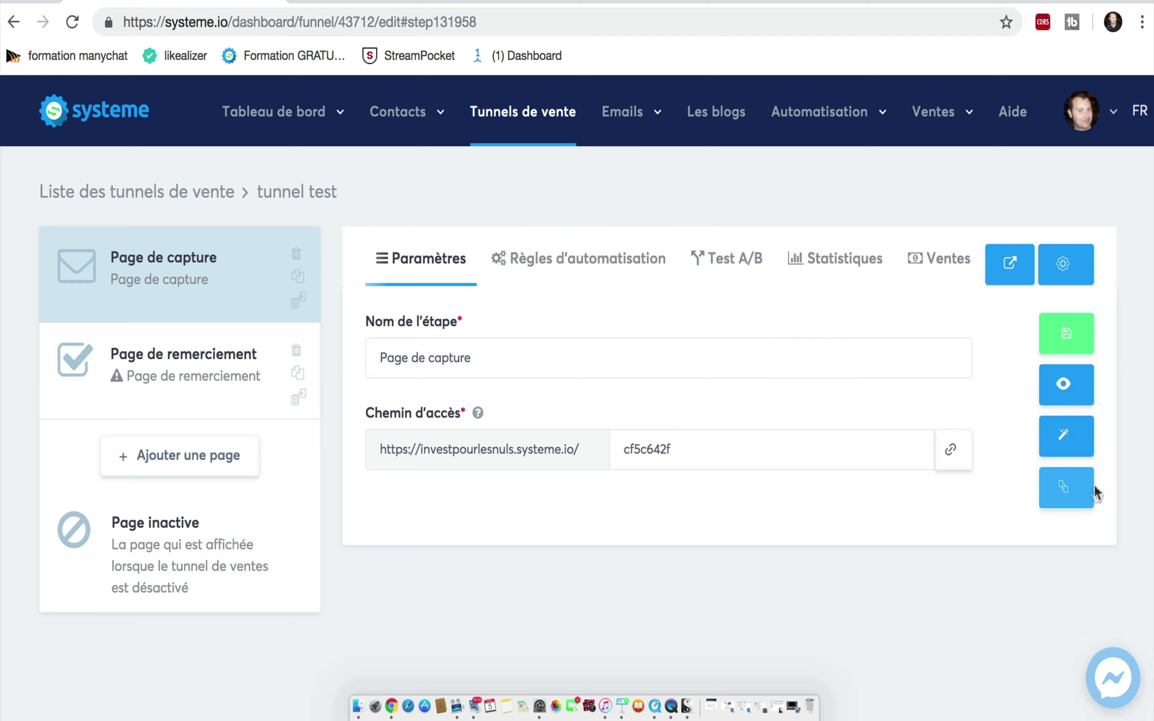
left_click(1066, 447)
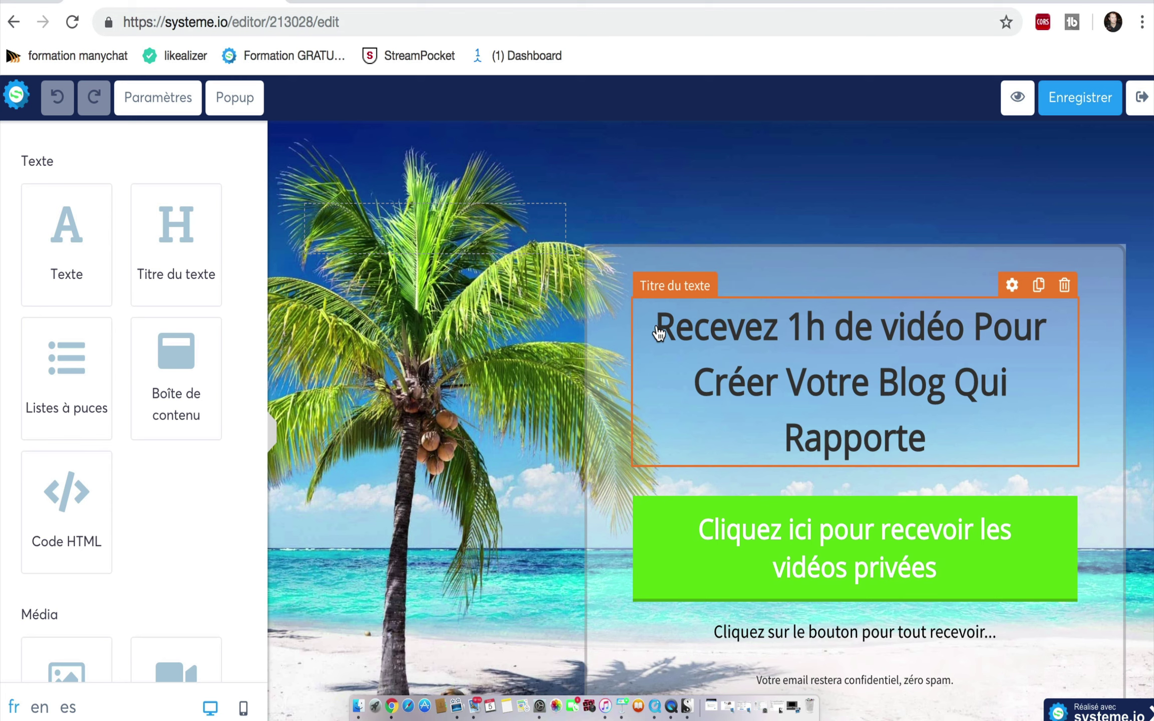
Step: Replace the headline with 'la checklist pour trouver une bonne affaire dans l'immobilier'
left_click(657, 328)
left_click_drag(657, 326, 925, 422)
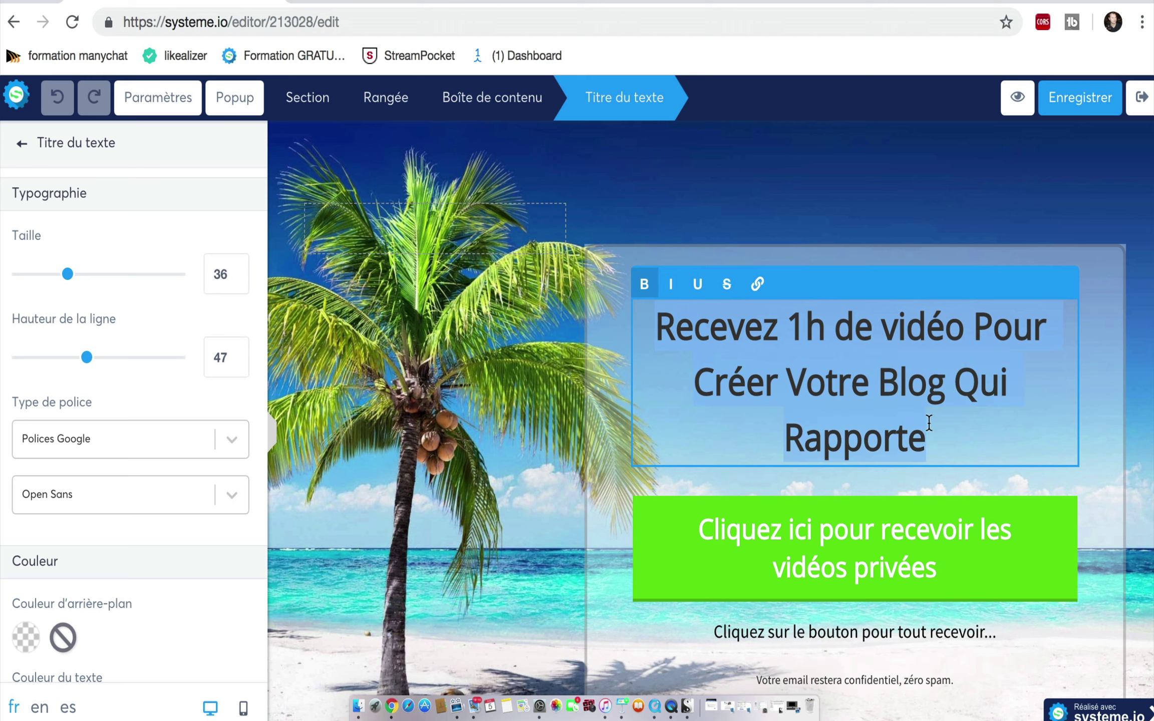
type("la")
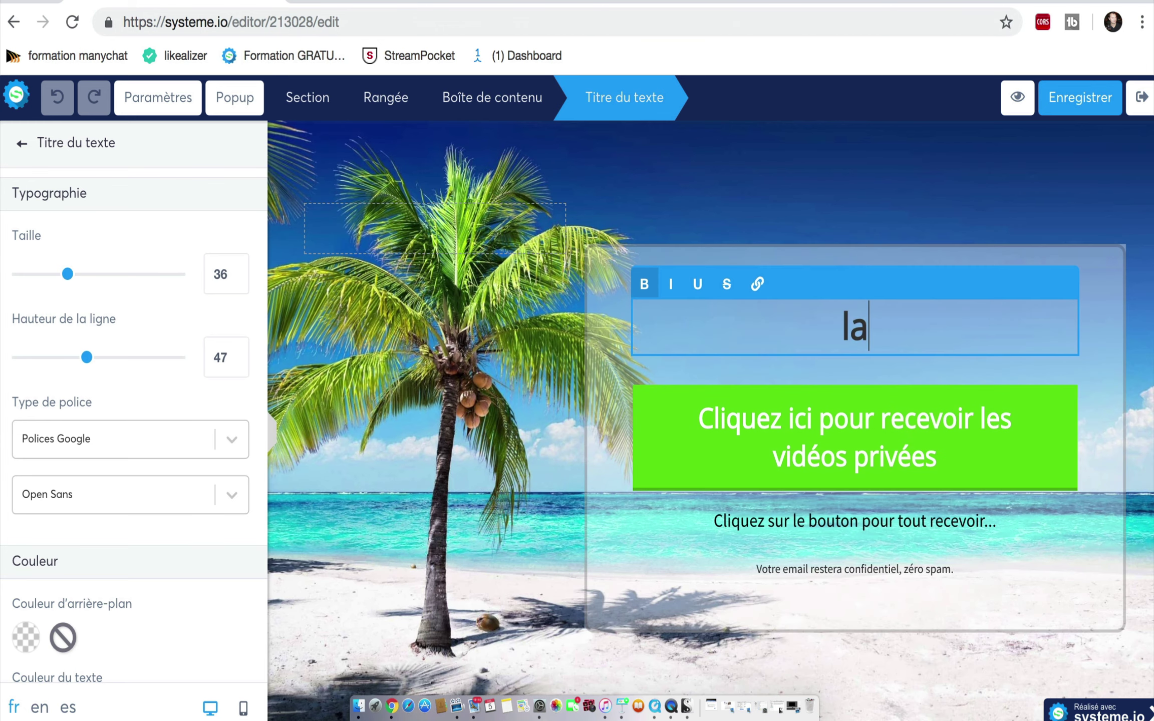
type(" chec")
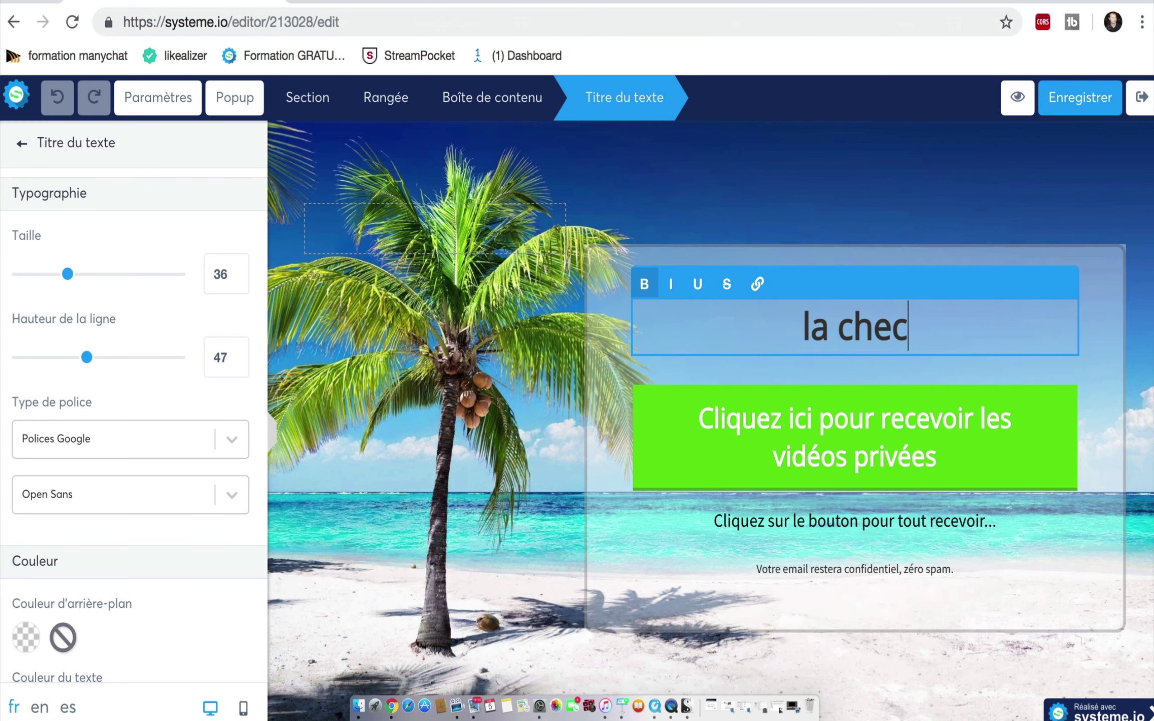
type("klist")
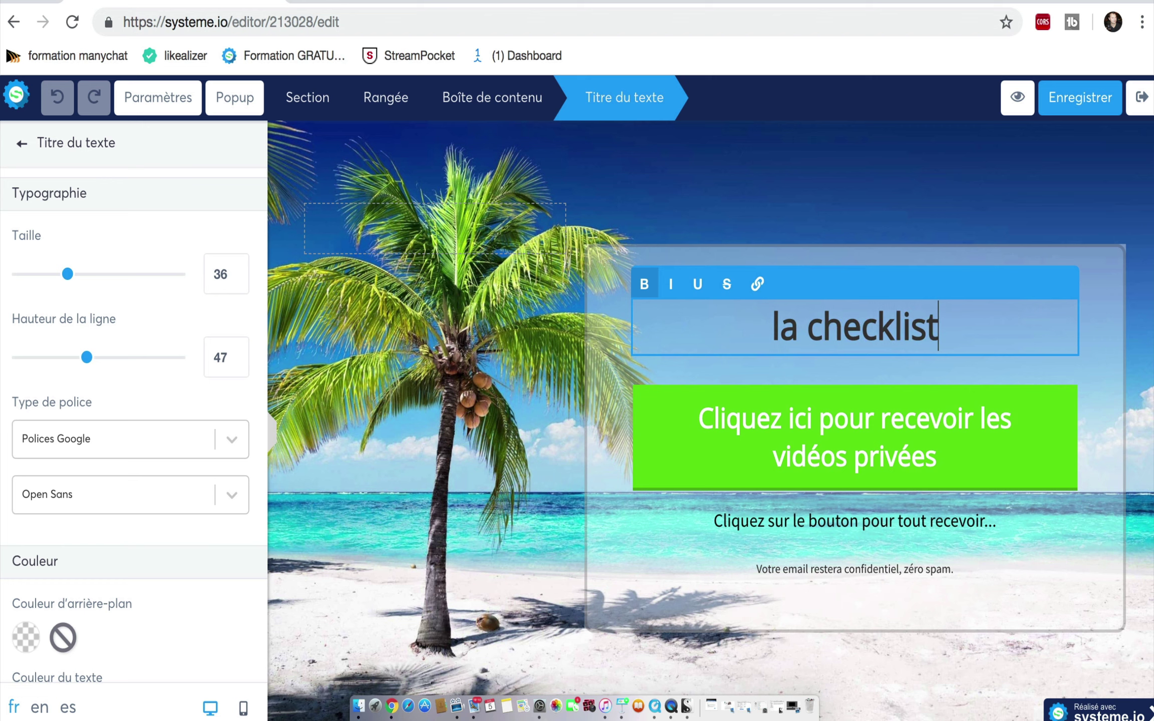
type(" pour ")
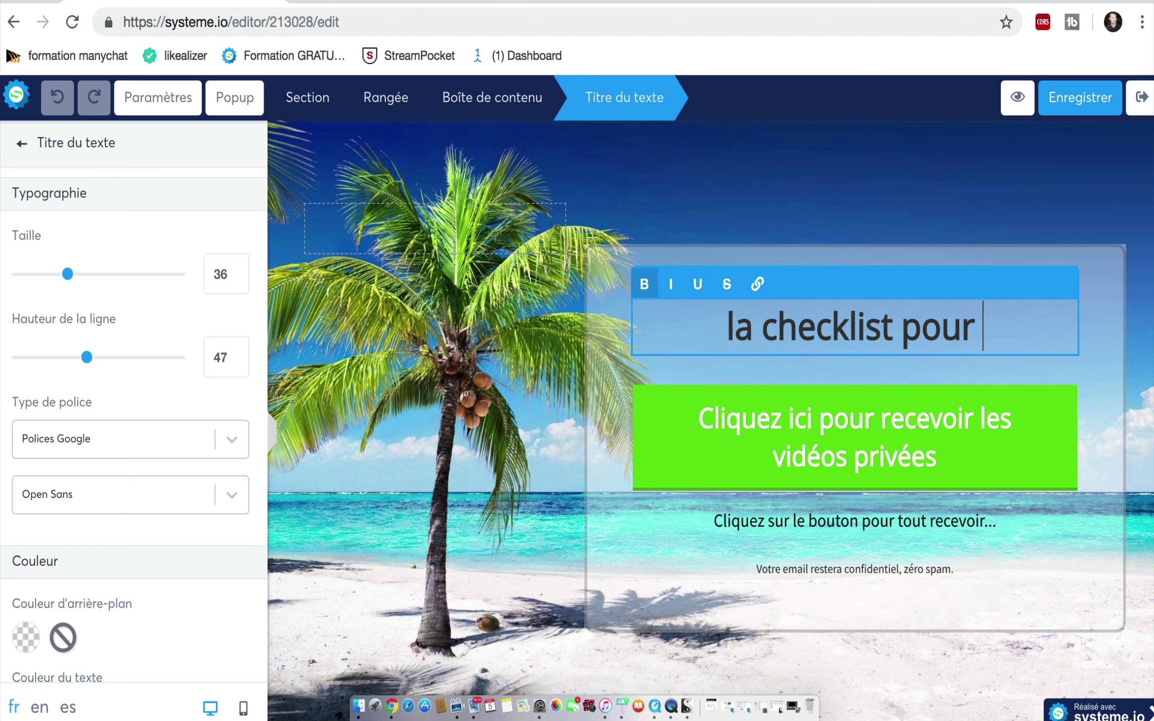
type("trouver ")
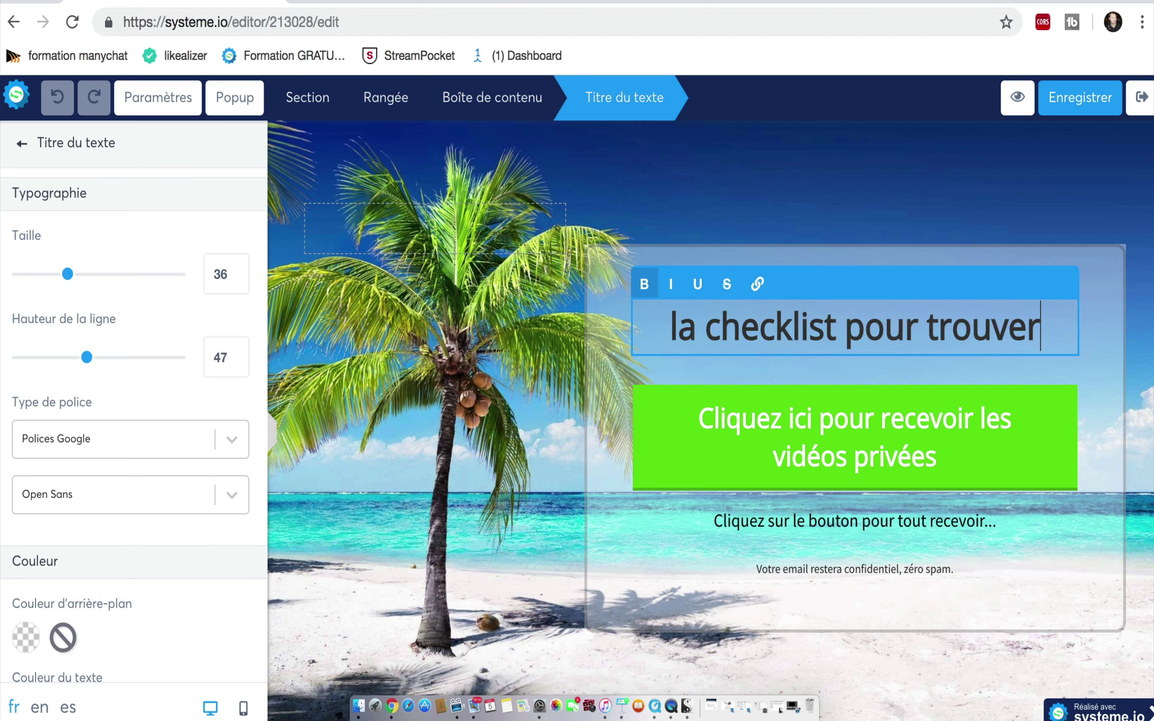
type("une")
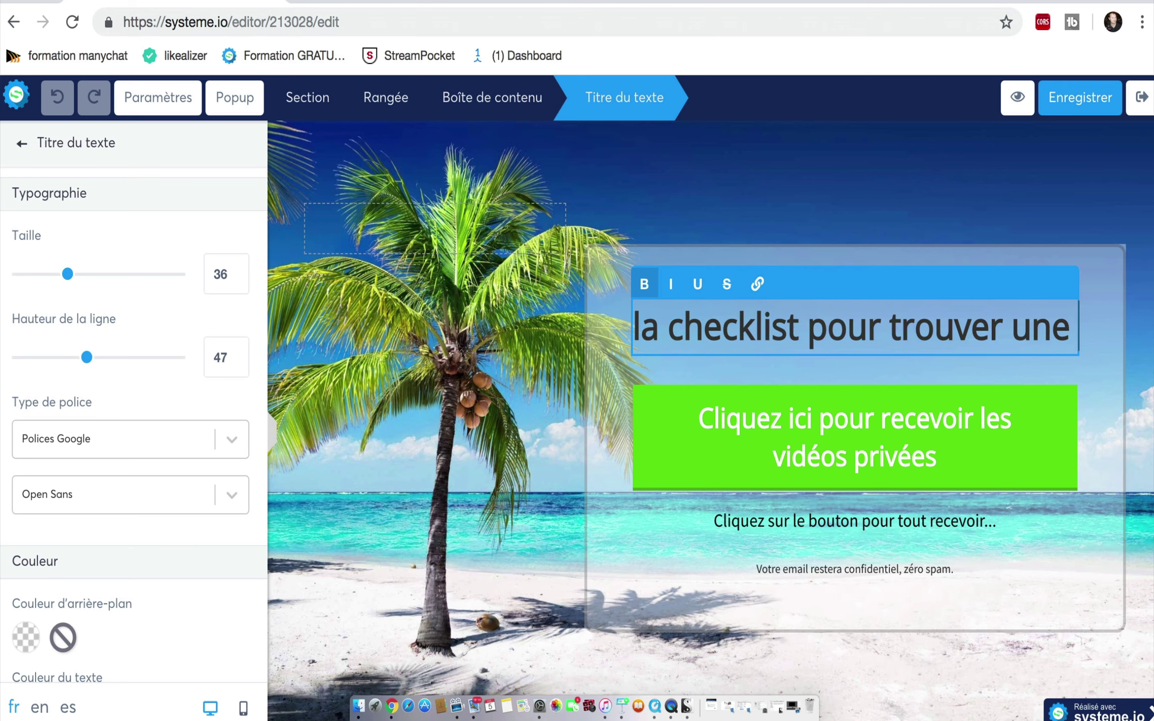
type(" bonne ")
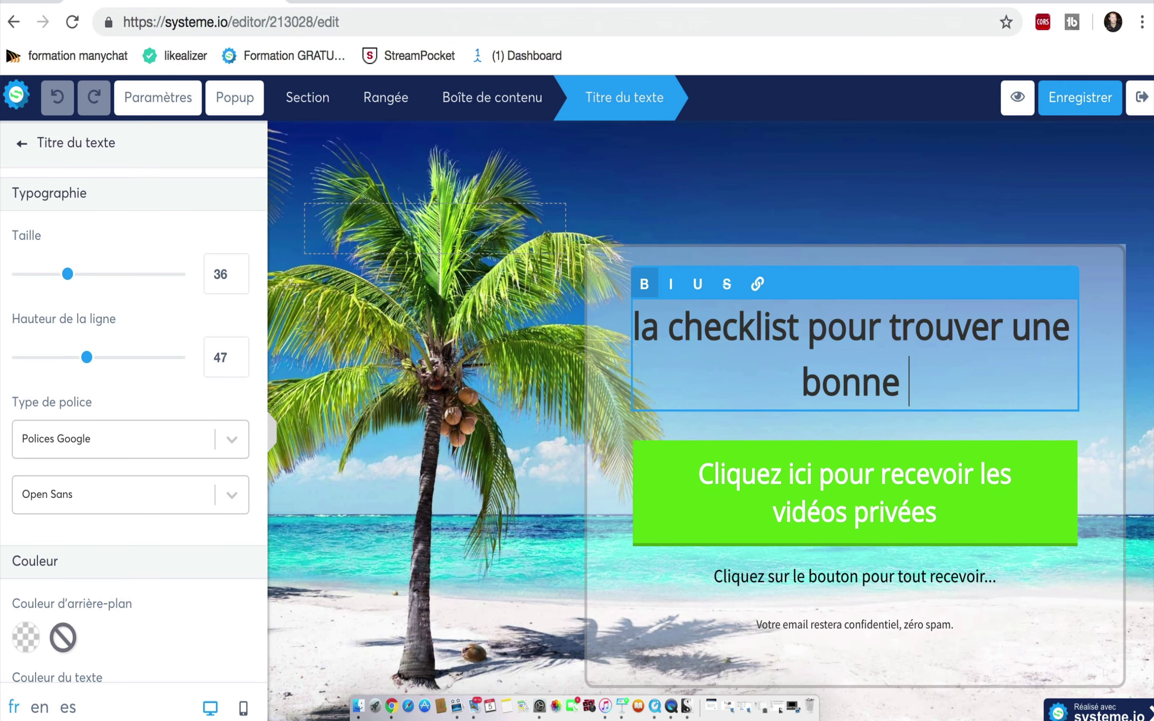
type("affaire")
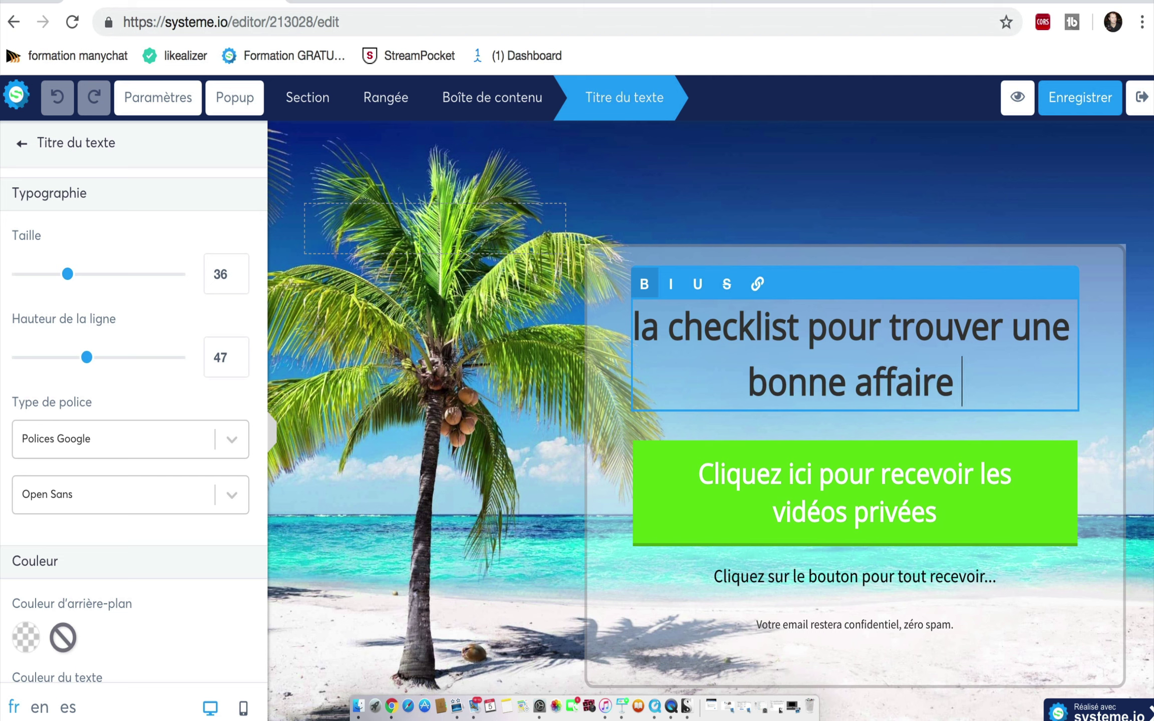
type(" dan")
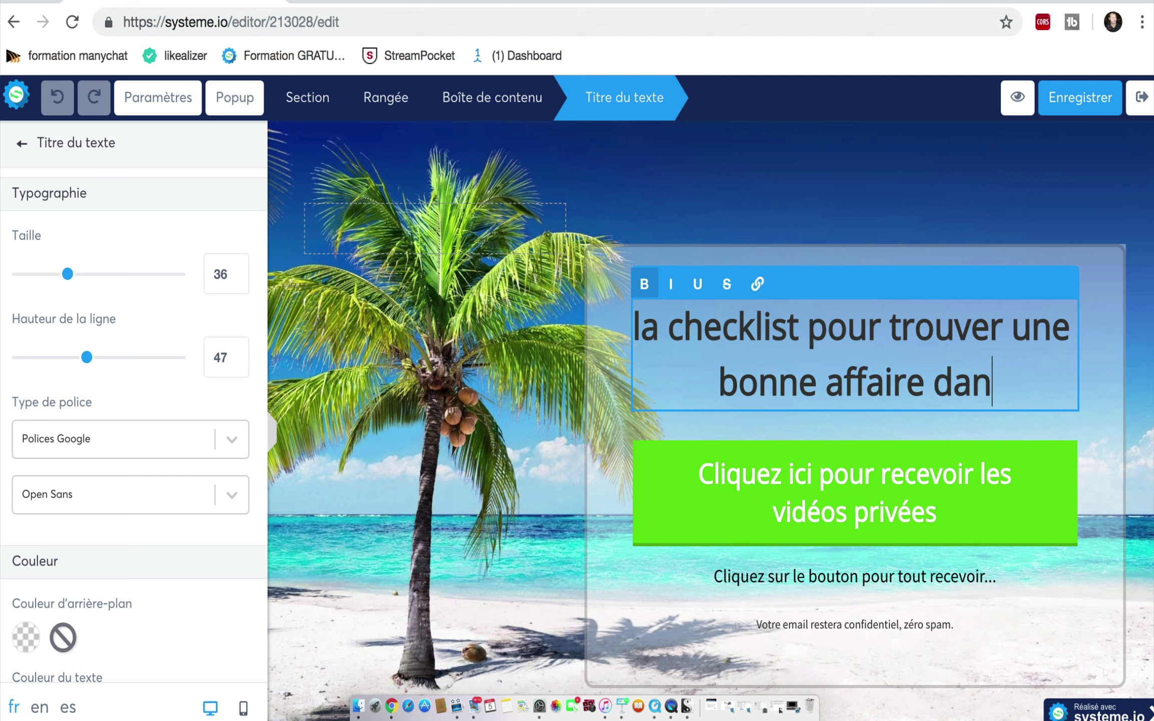
type("s l'i")
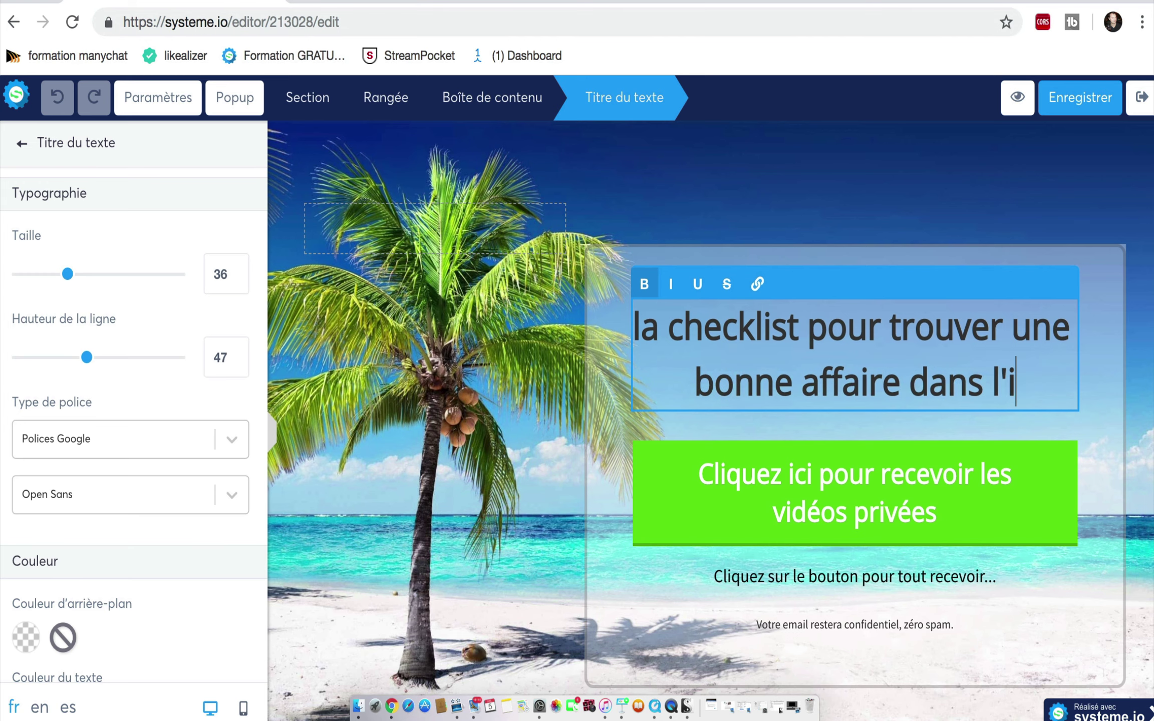
type("mmobilier")
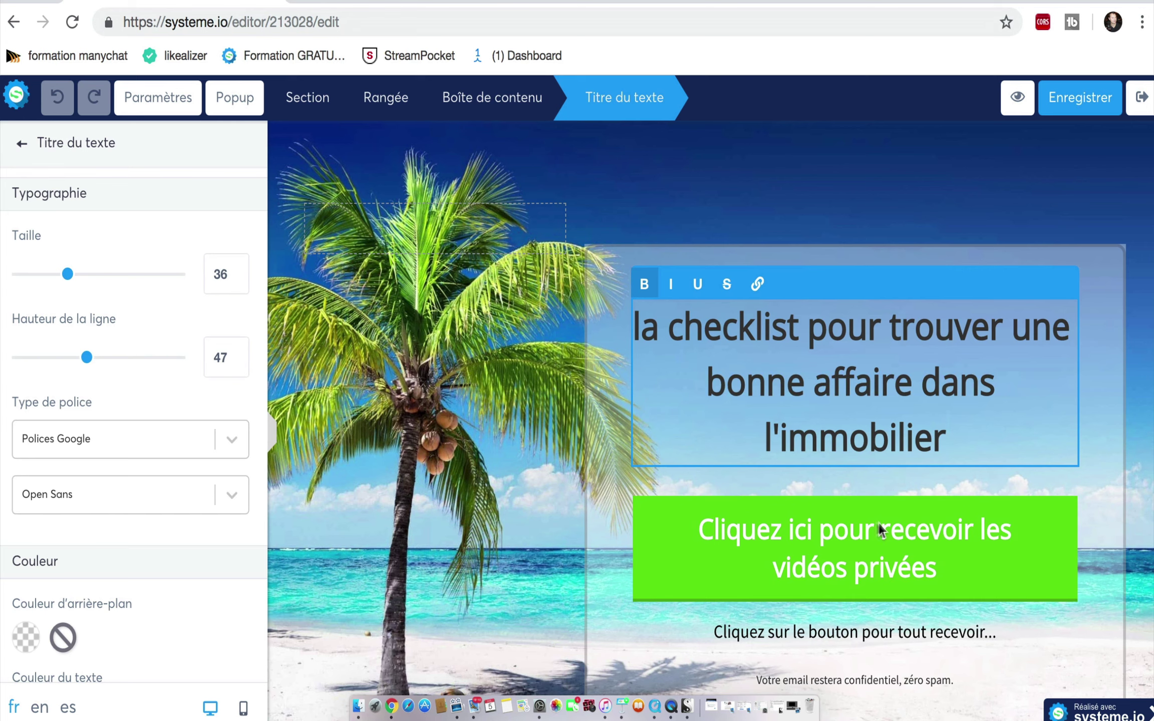
Step: Change the green button text to 'Cliquez ici pour recevoir gratuitement votre checklist'
left_click(746, 471)
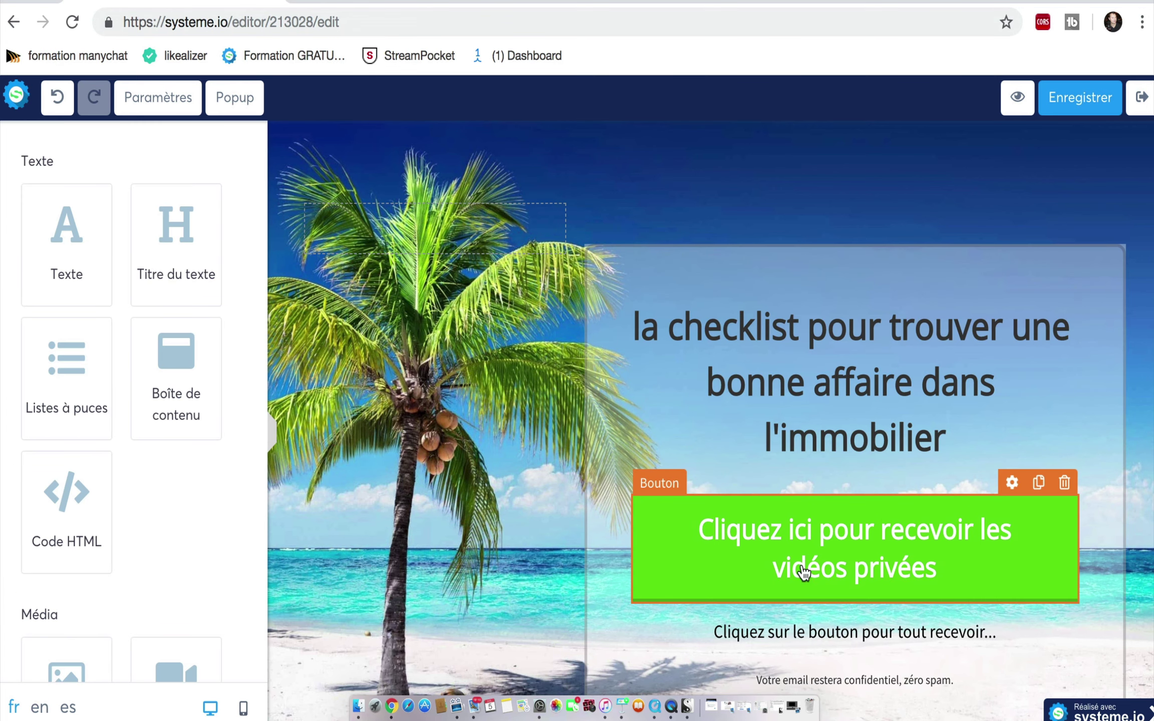
left_click(1012, 482)
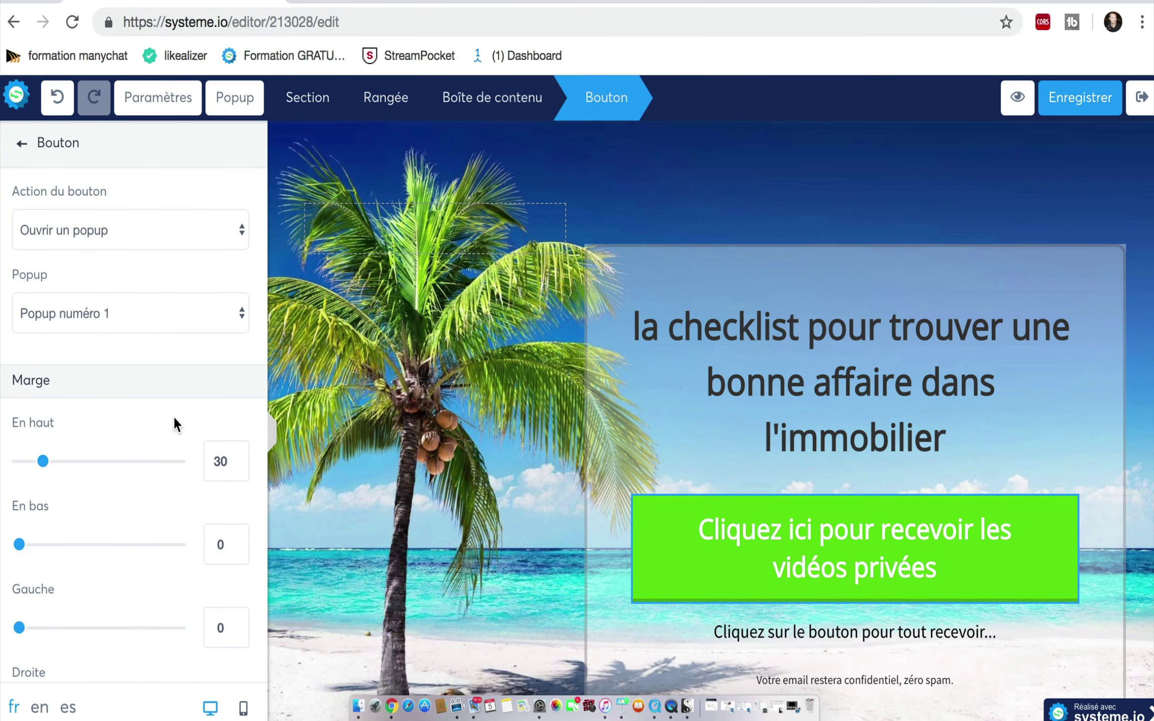
scroll(173, 418, "down", 7)
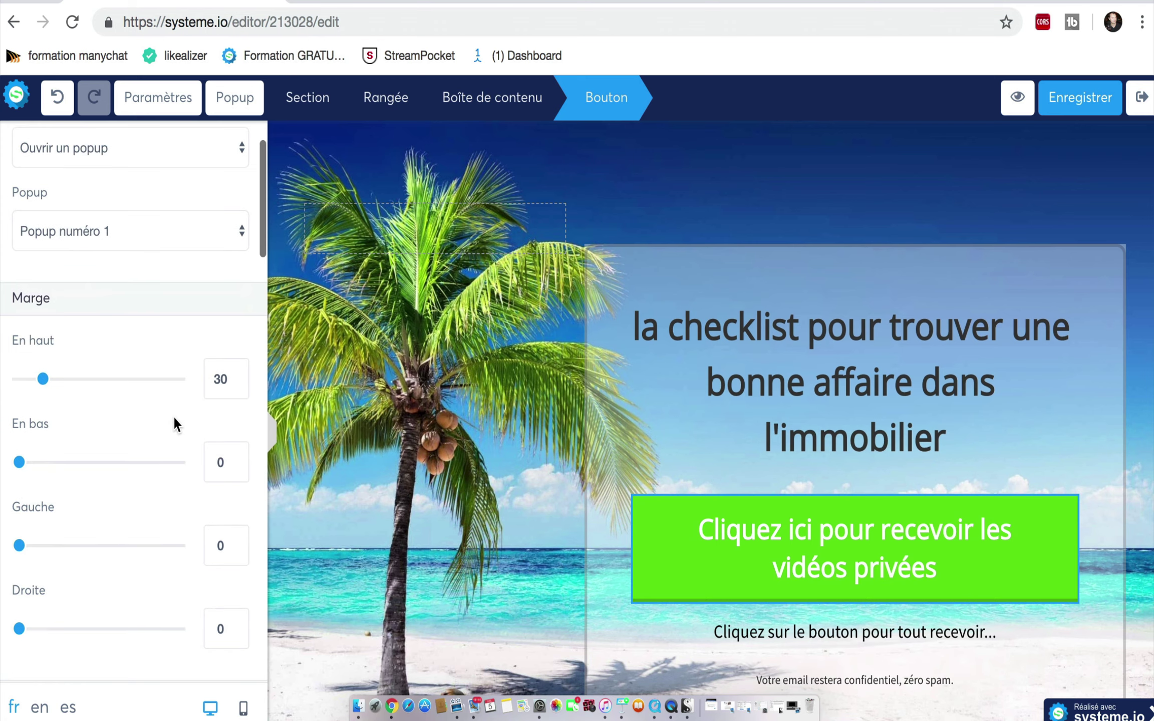
scroll(174, 418, "down", 2)
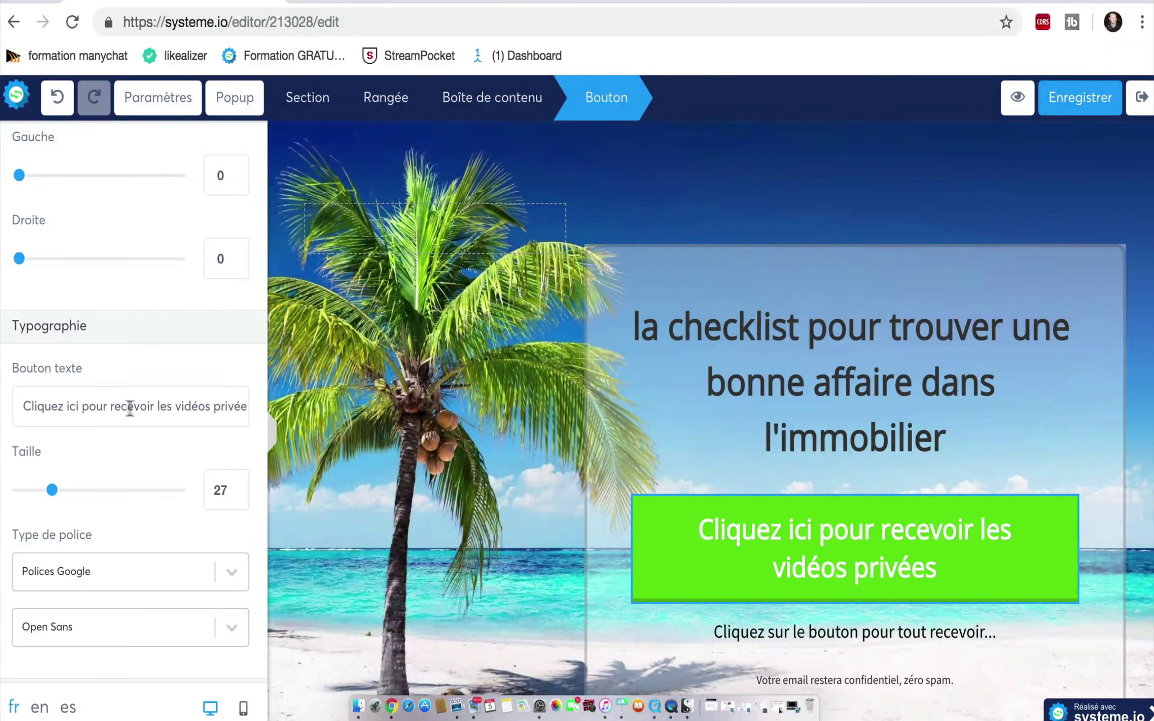
left_click_drag(158, 407, 250, 401)
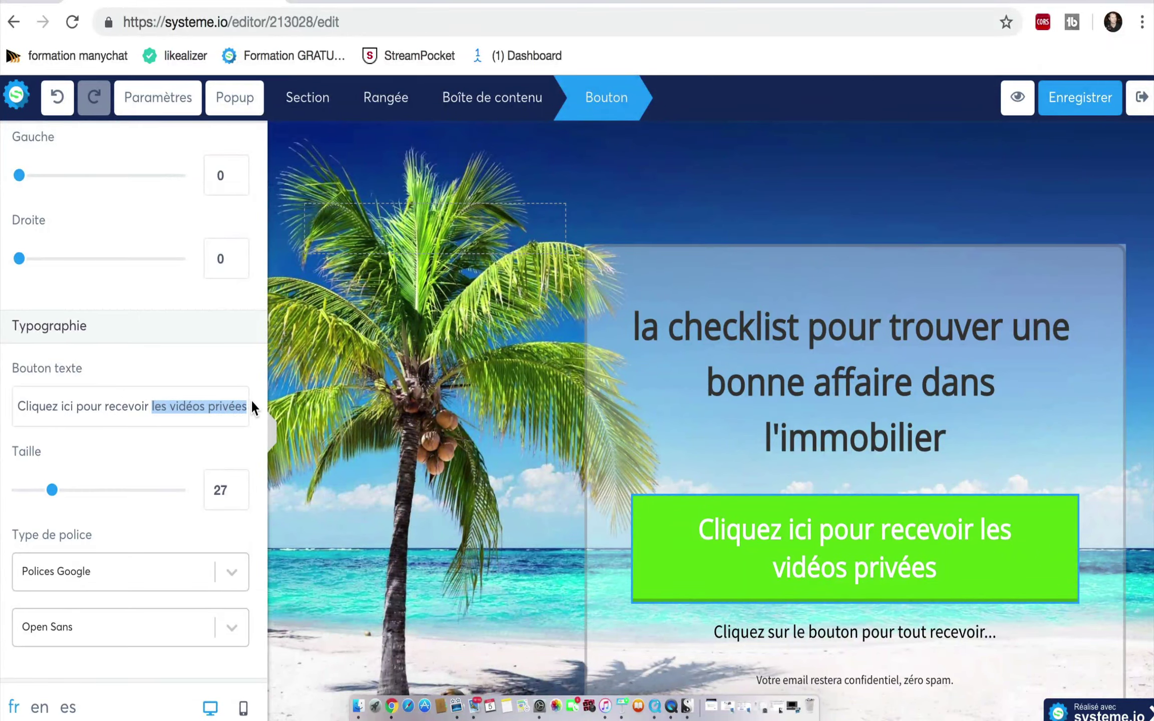
type("l")
key("BackSpace")
type("votre")
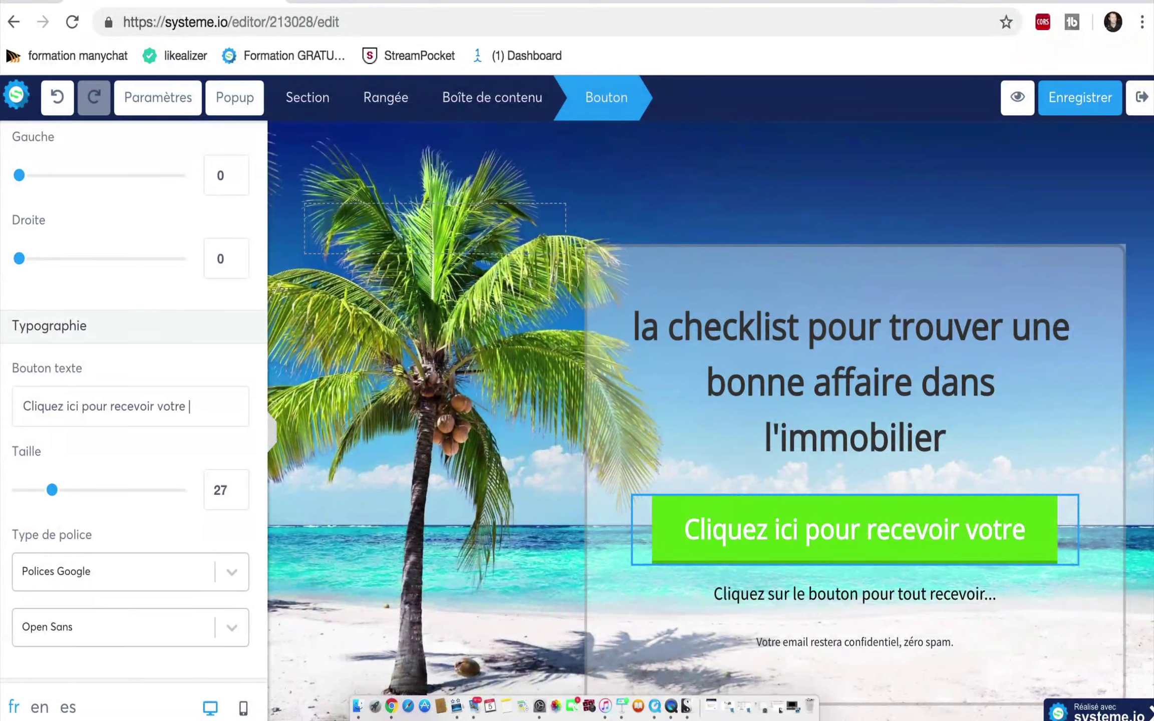
type(" checklist")
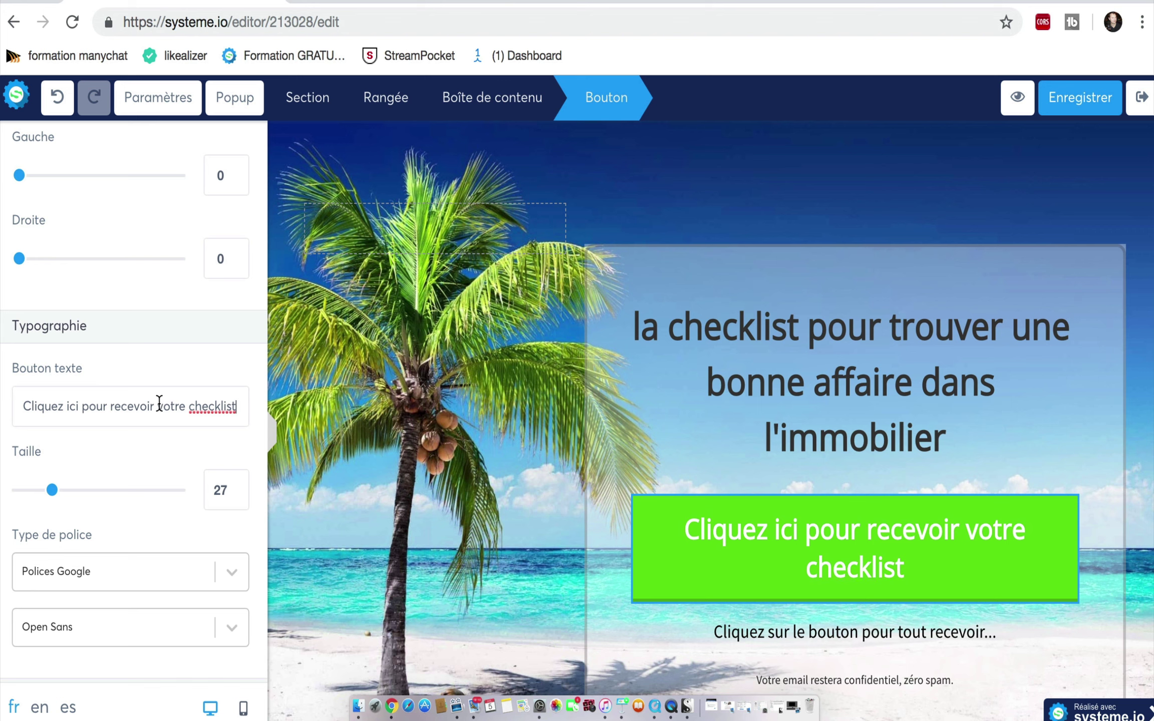
type("gratui")
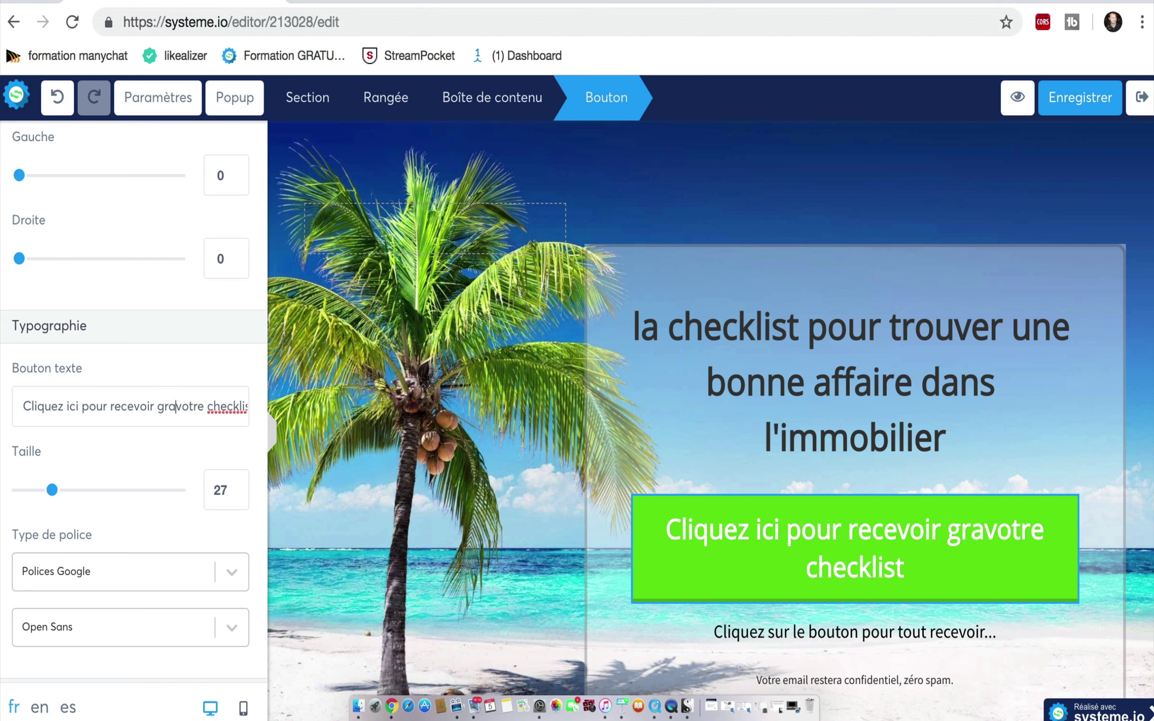
type("temen")
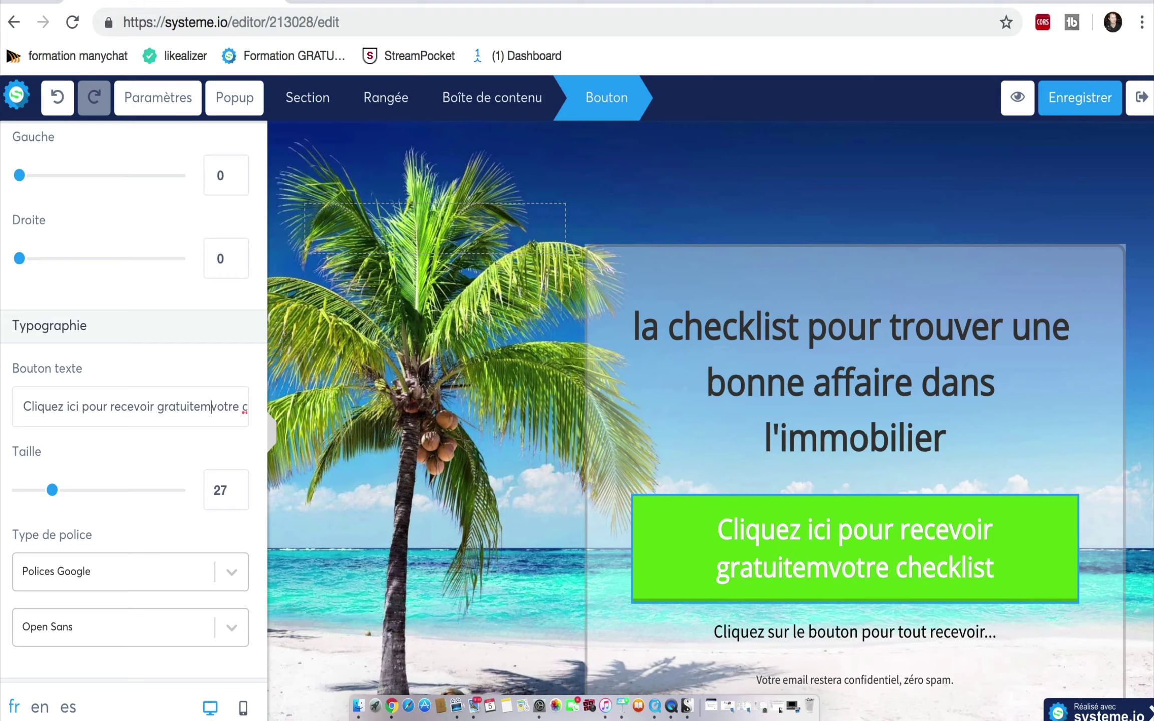
type("t")
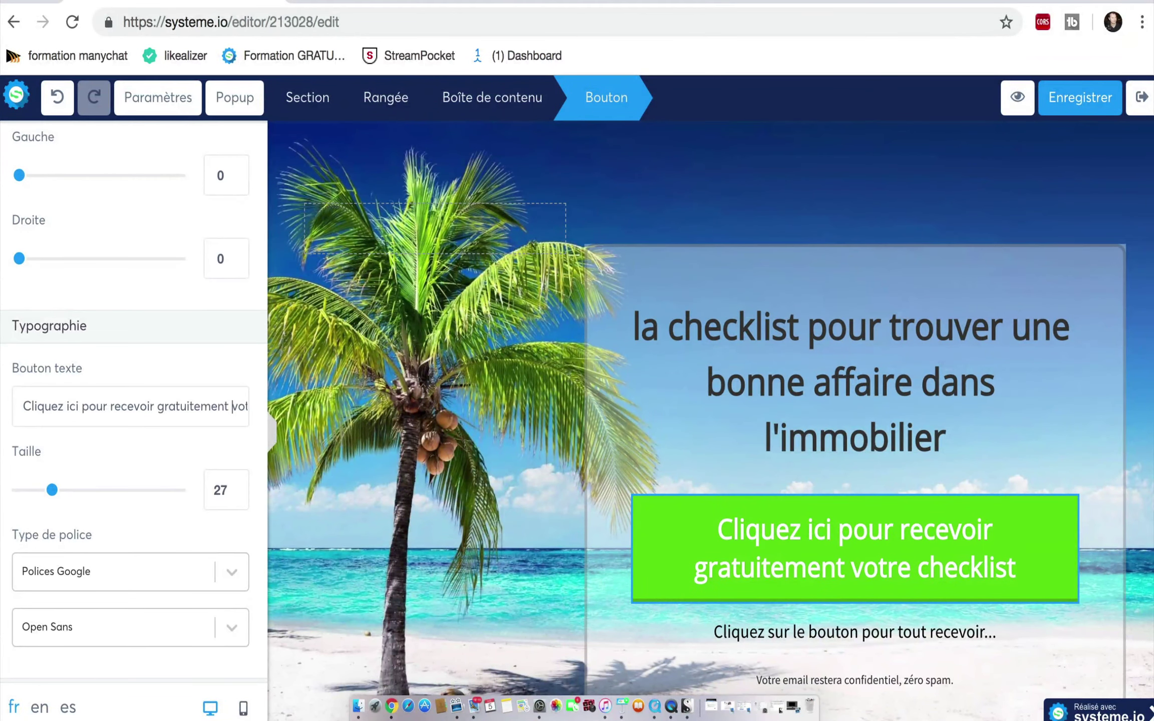
left_click(1096, 295)
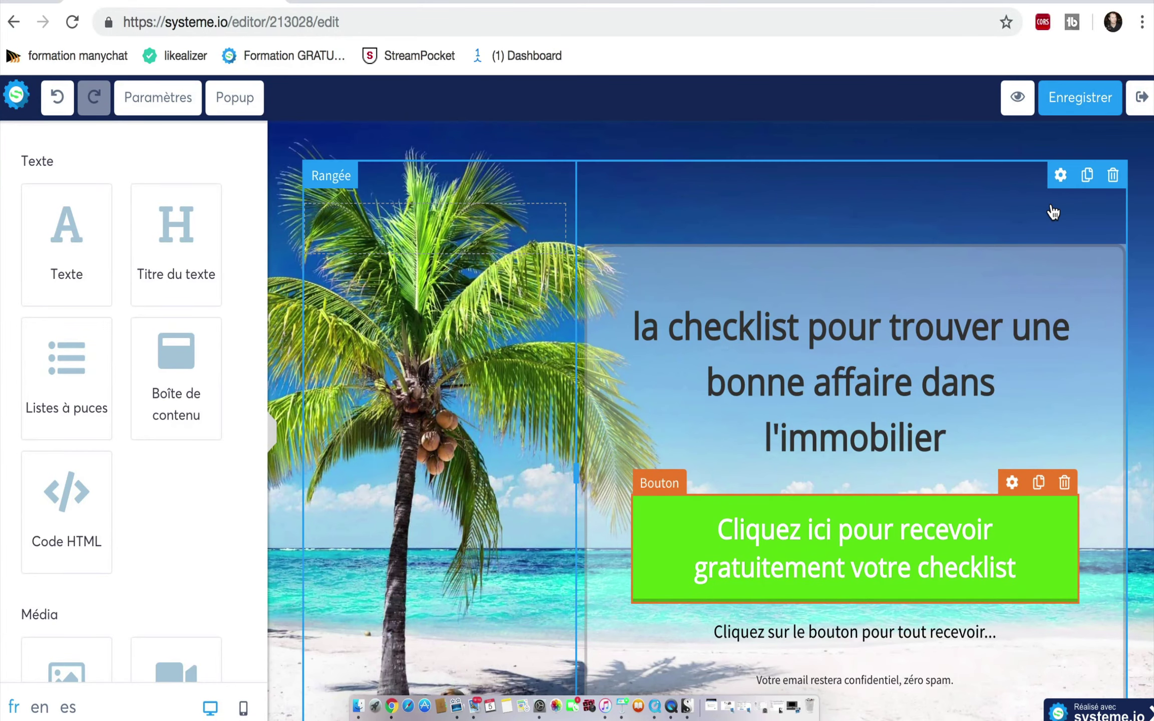
Step: Place a 'Case à cocher' consent checkbox from the Formulaire palette below the green button
scroll(1051, 211, "down", 2)
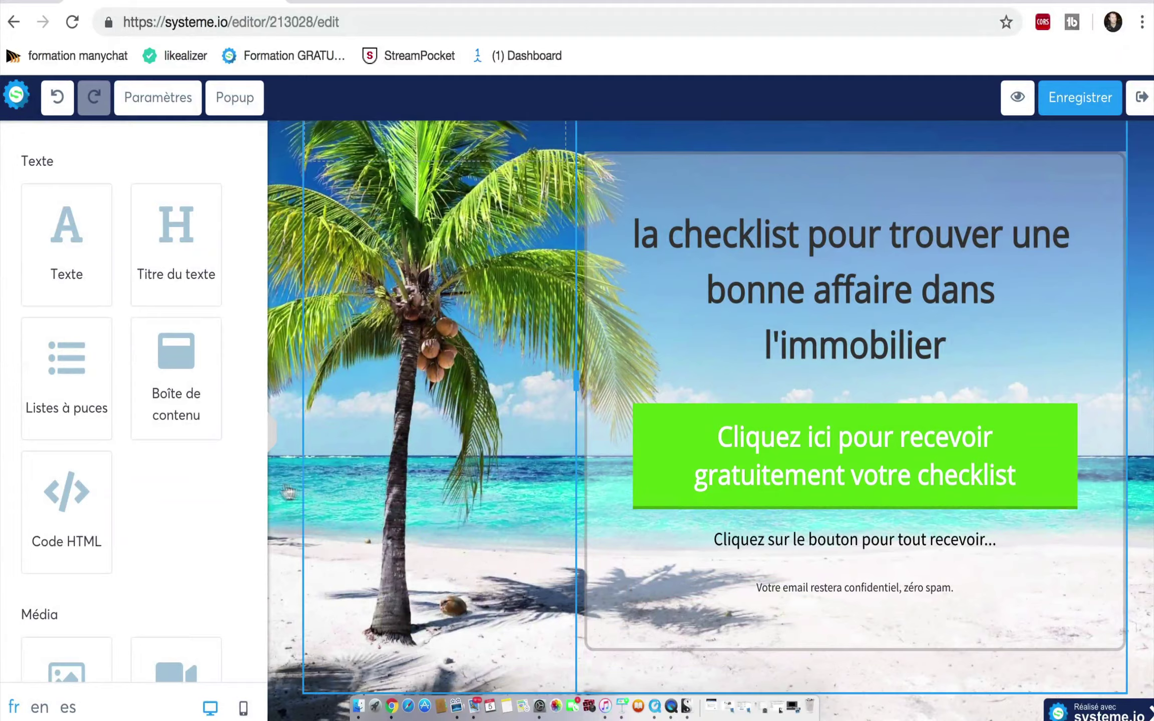
scroll(203, 480, "down", 9)
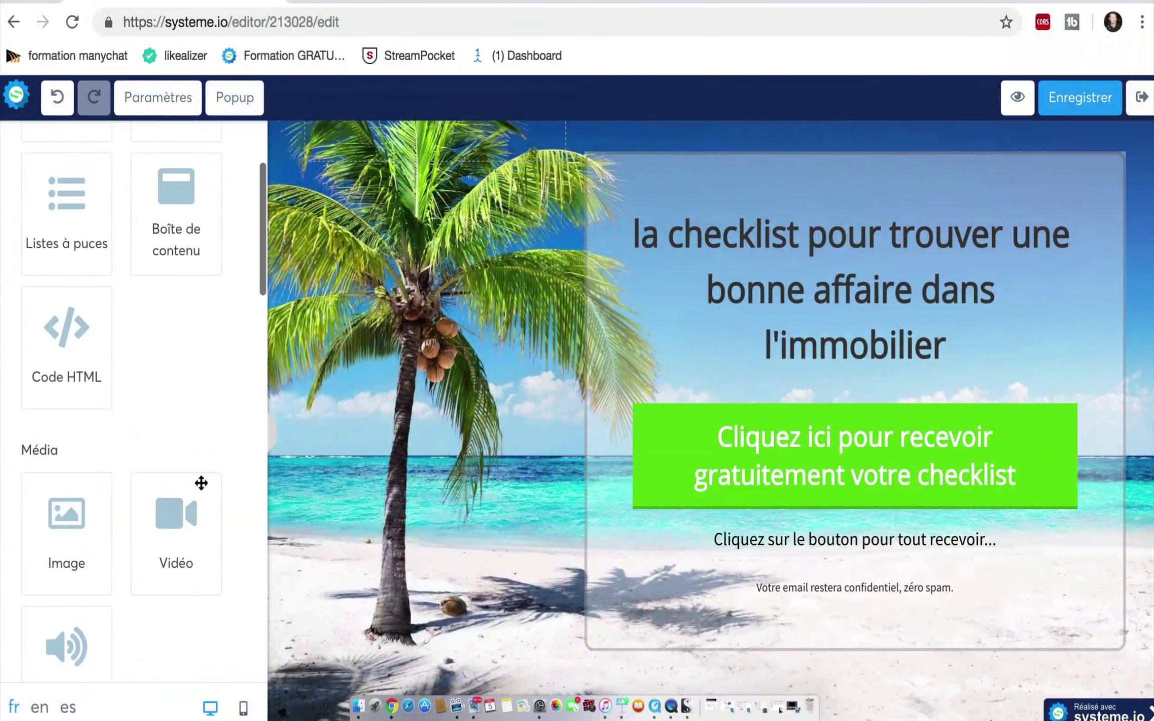
scroll(203, 482, "down", 10)
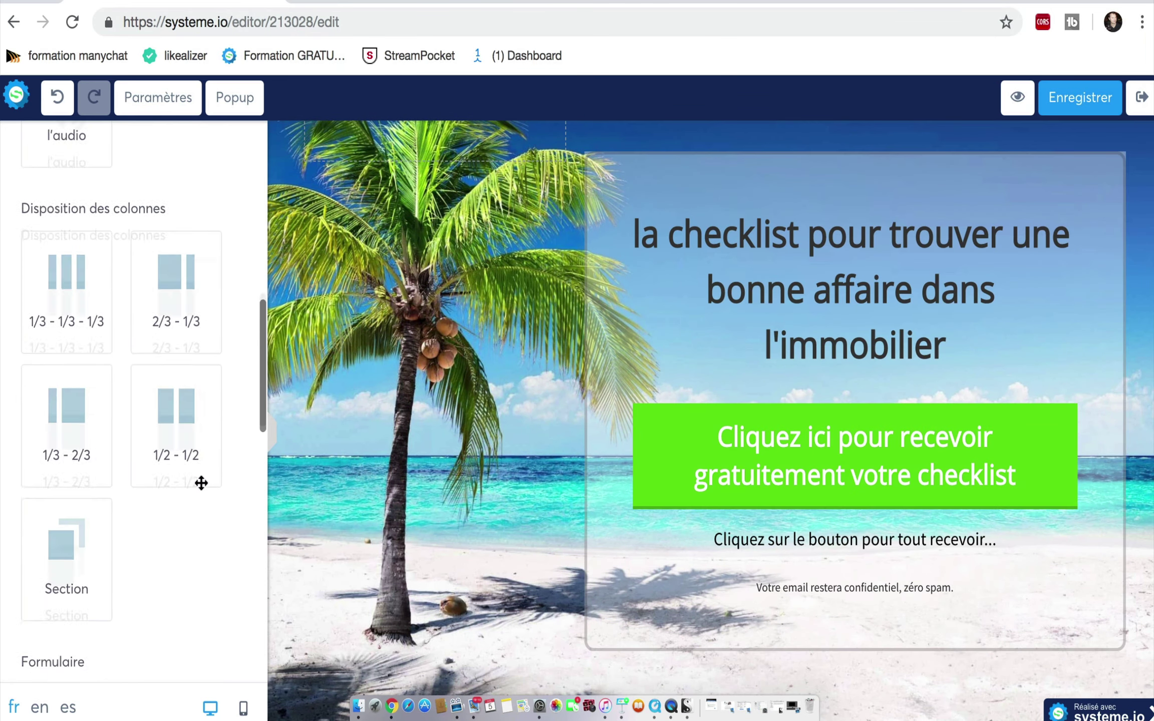
scroll(202, 480, "down", 4)
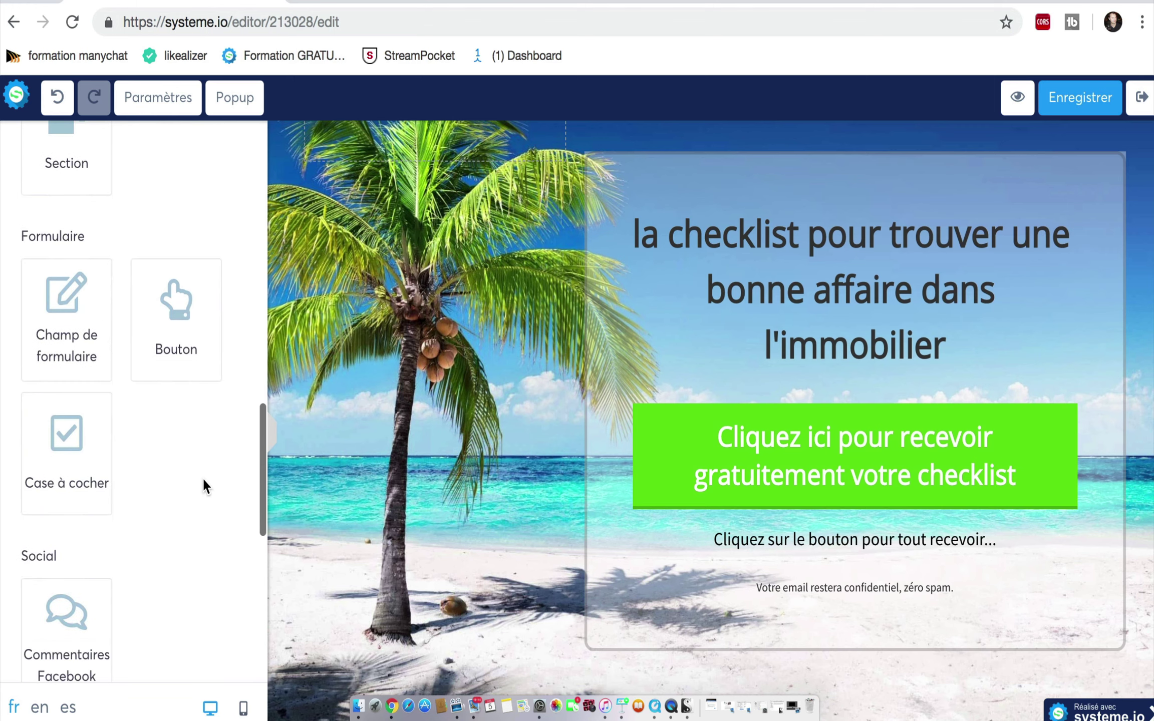
left_click_drag(68, 436, 687, 589)
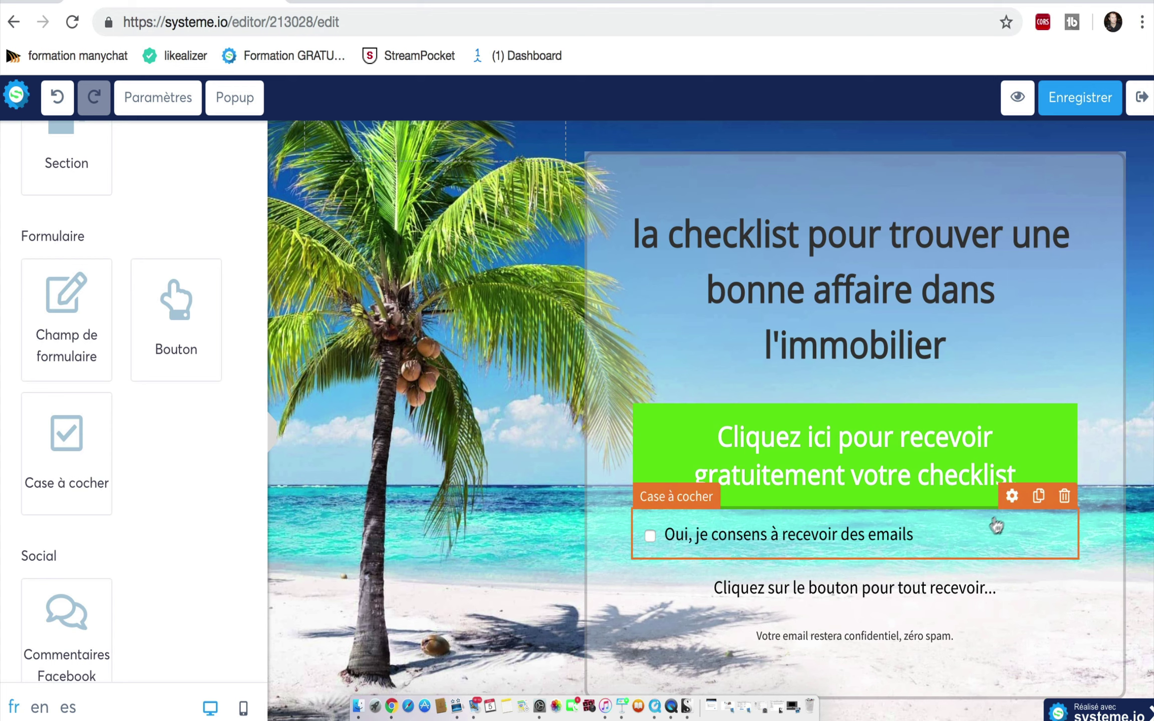
left_click(1011, 496)
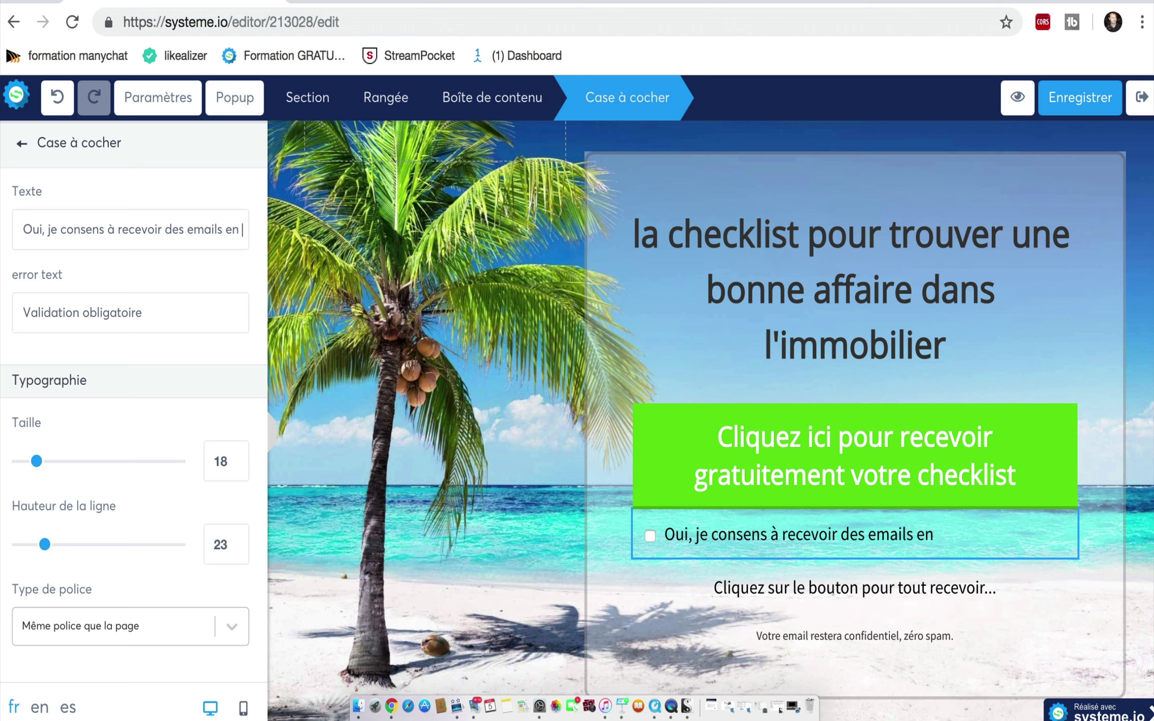
Step: Append 'de conseils en investissement immobilier' to the consent checkbox text
type("de consei")
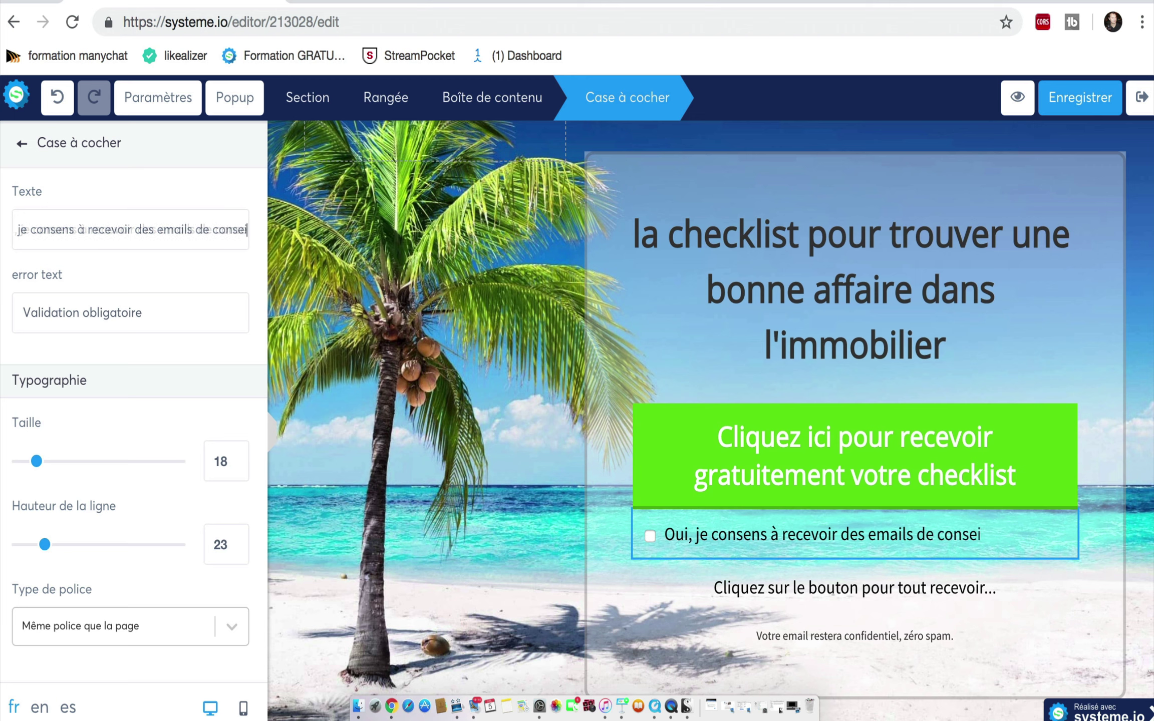
type("ls en")
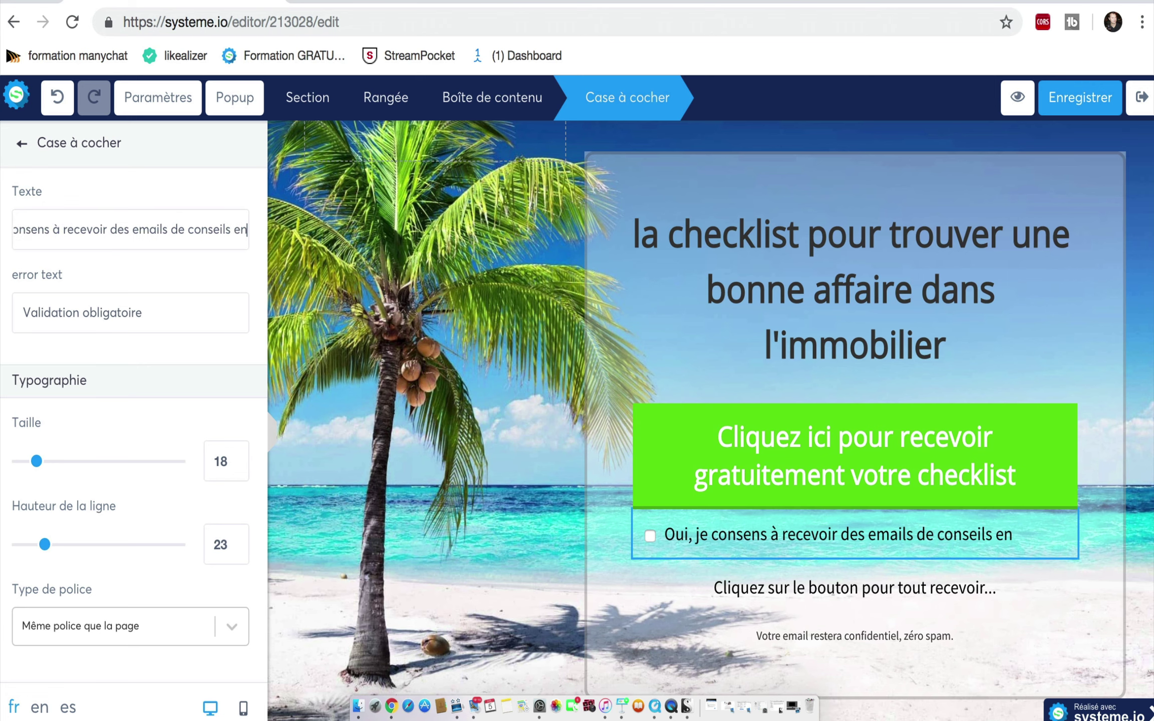
type(" invest")
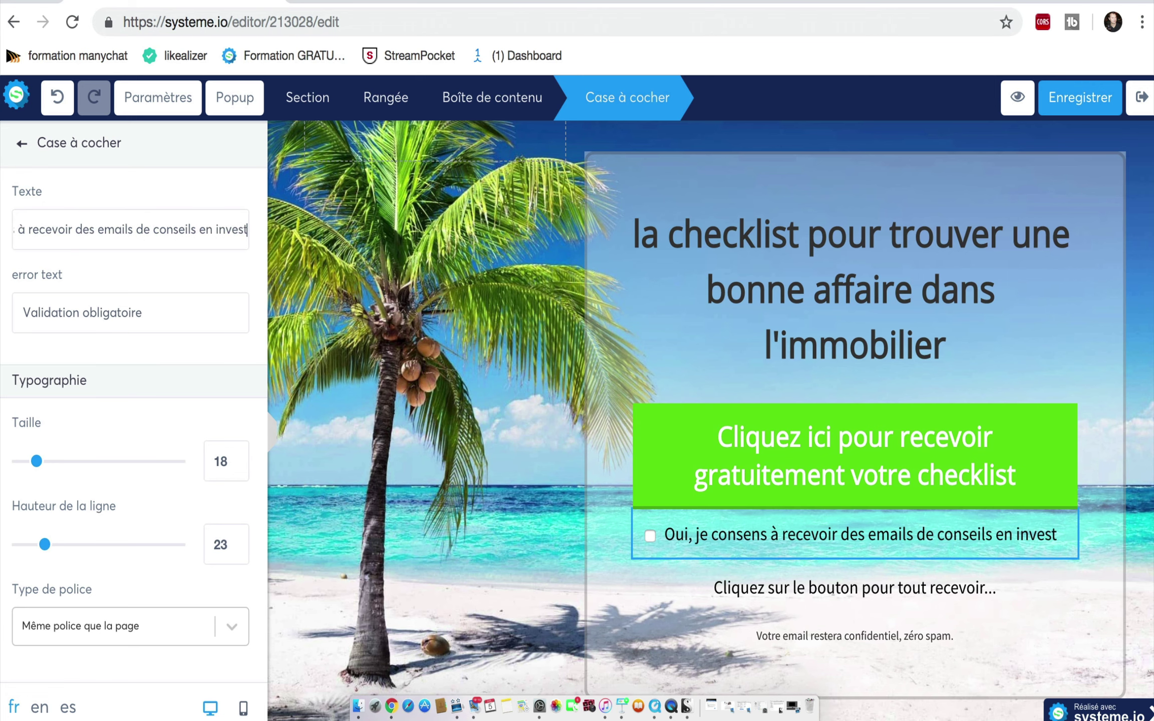
type("issem")
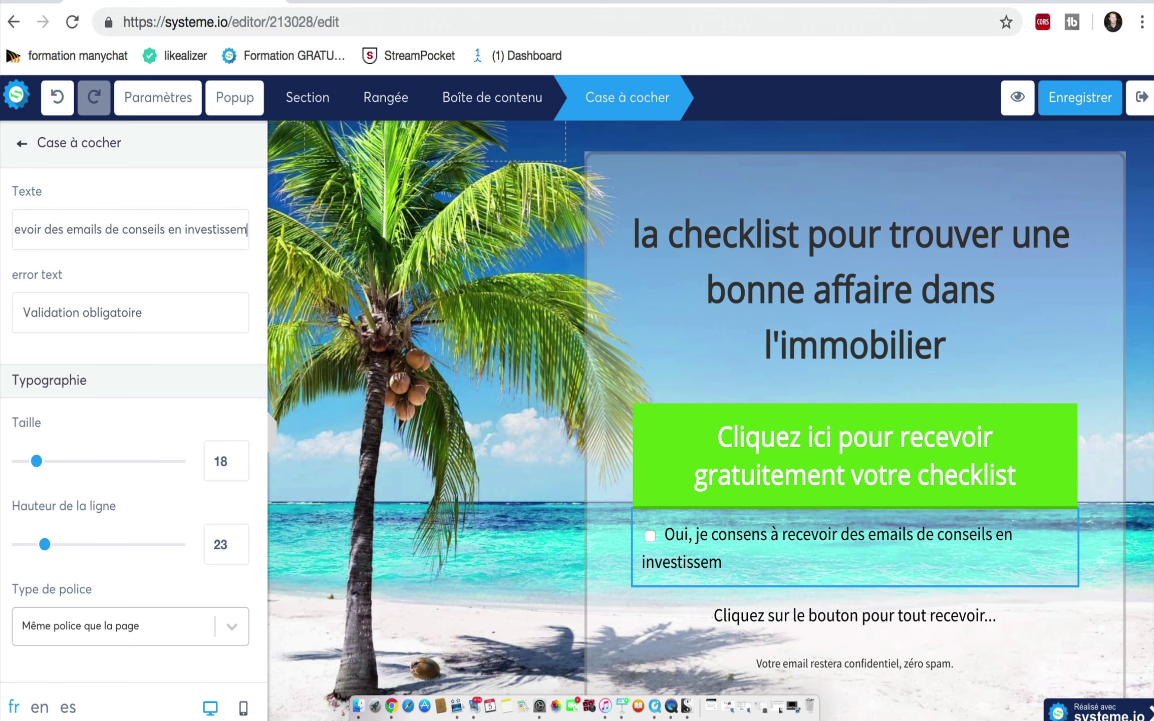
type("ent immobilier")
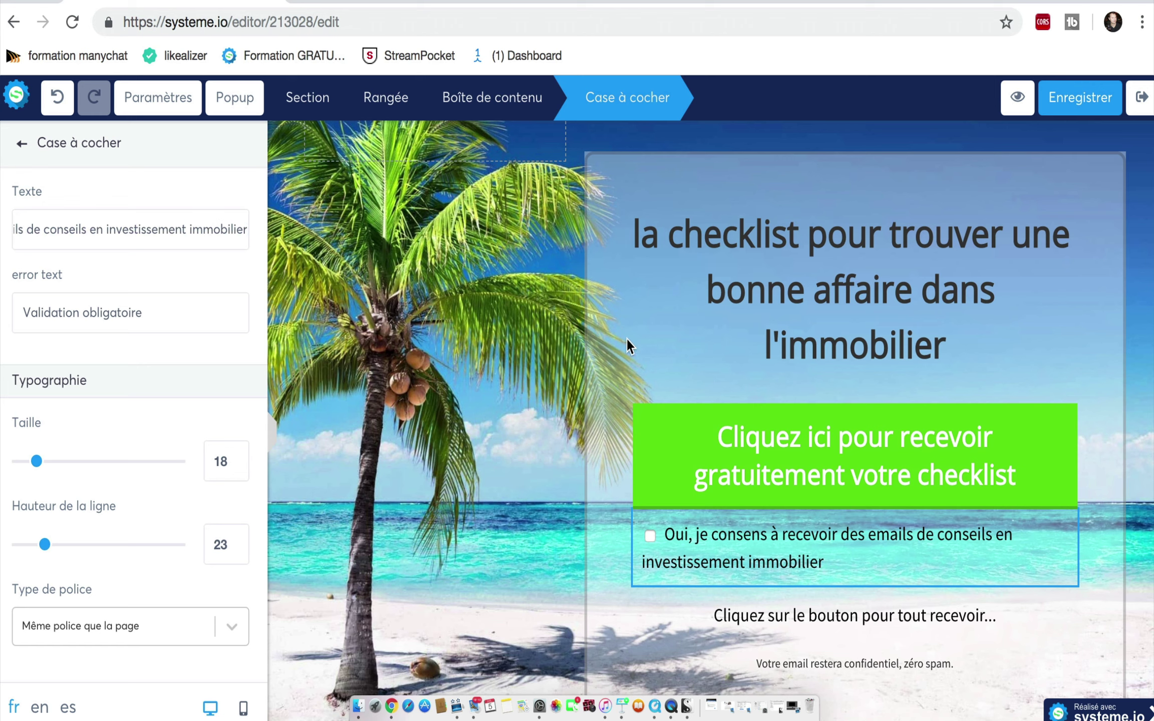
left_click(627, 339)
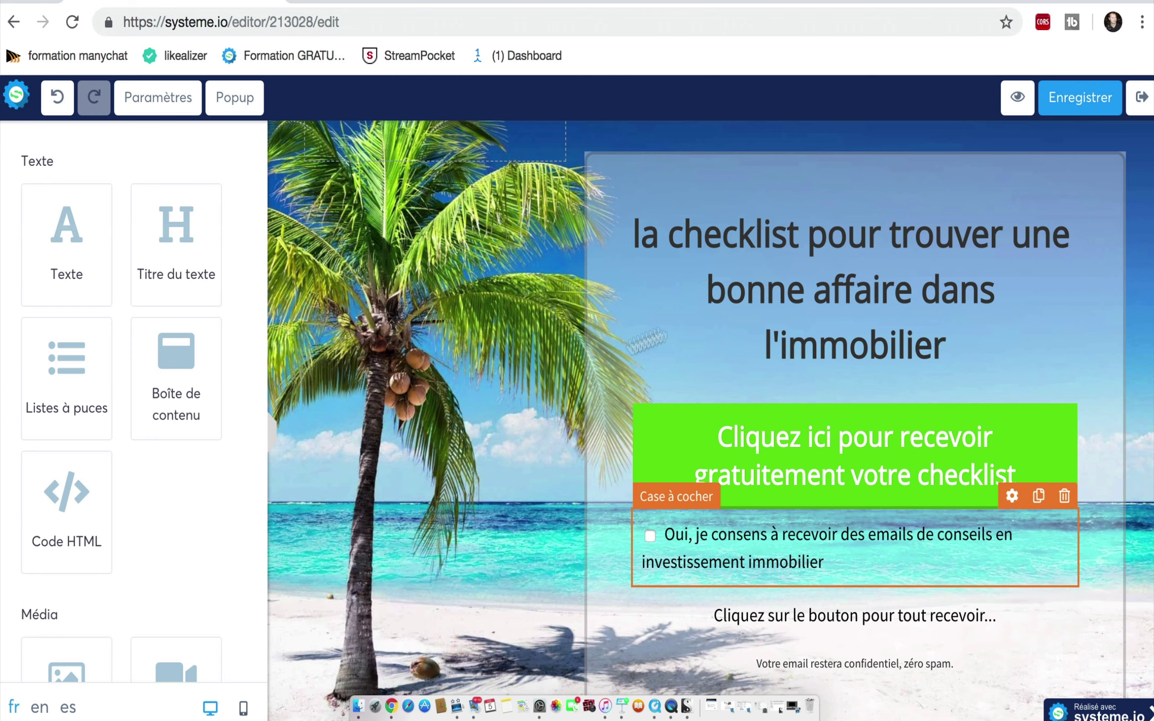
Step: Save the page, keep the green button opening Popup numéro 1, and list the popups
left_click(1090, 104)
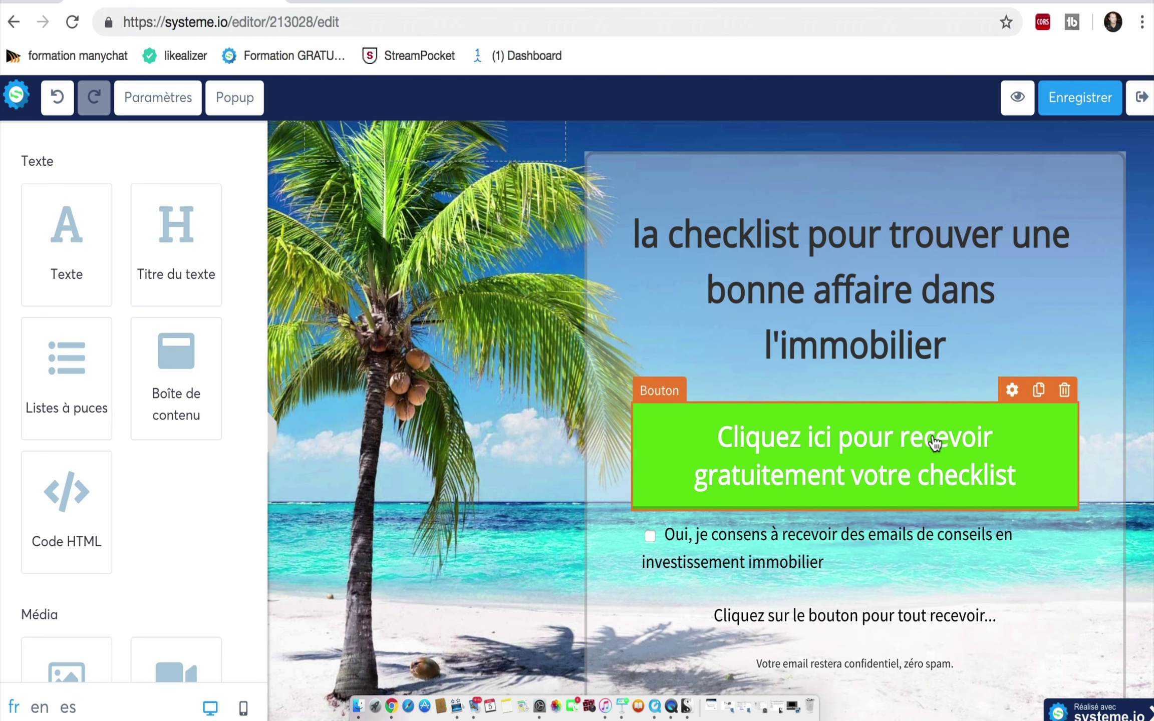
left_click(1012, 390)
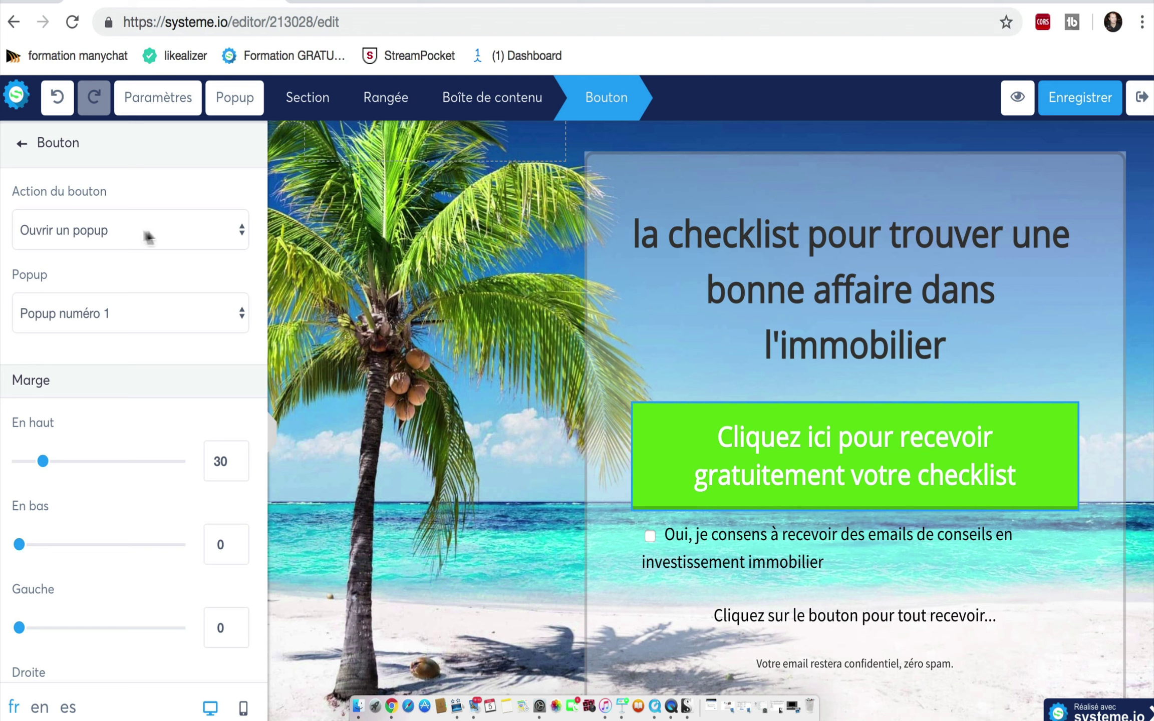
left_click(244, 233)
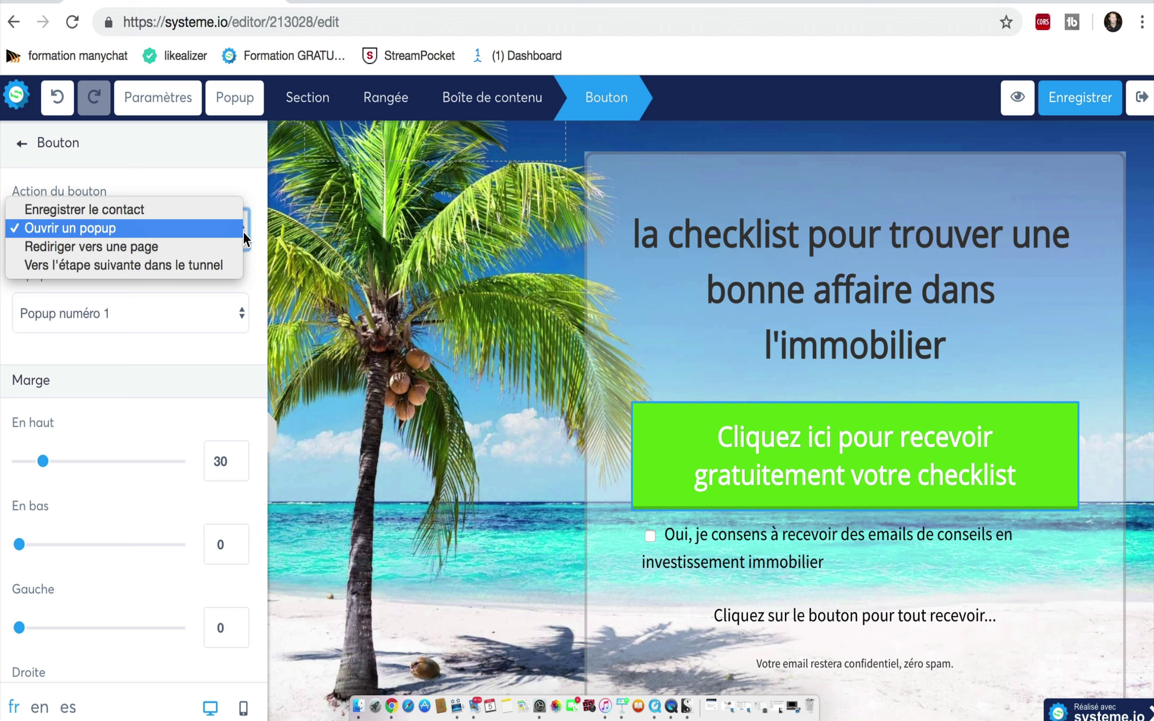
left_click(243, 231)
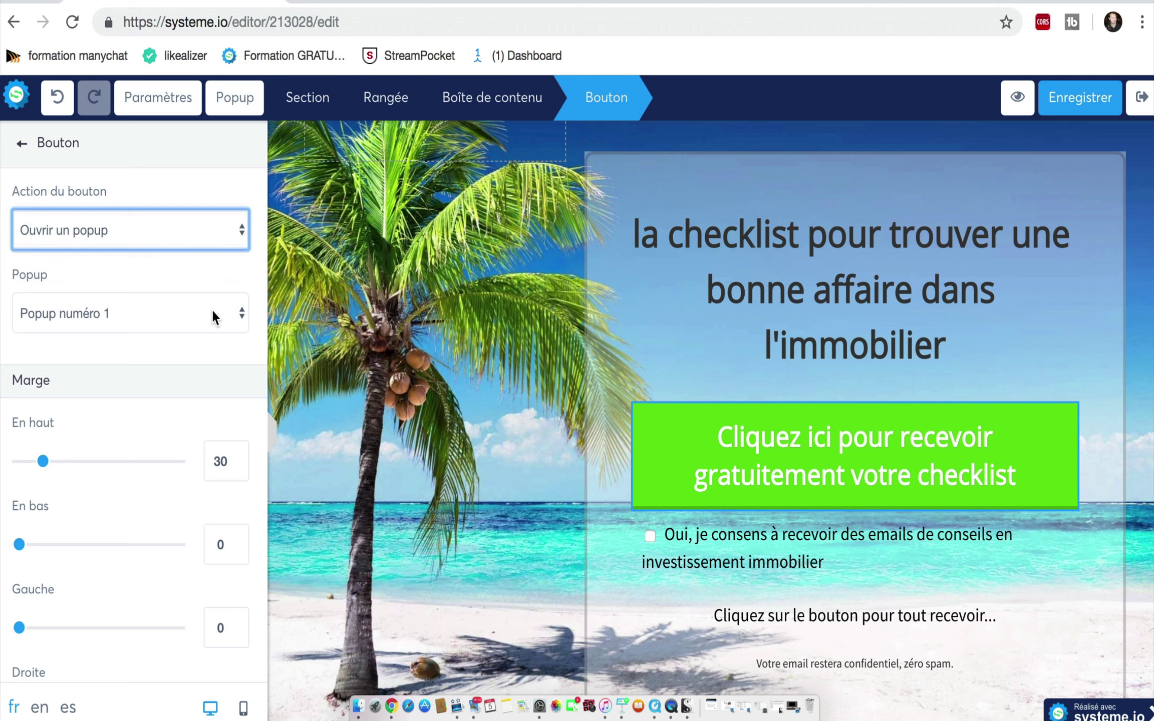
left_click(242, 107)
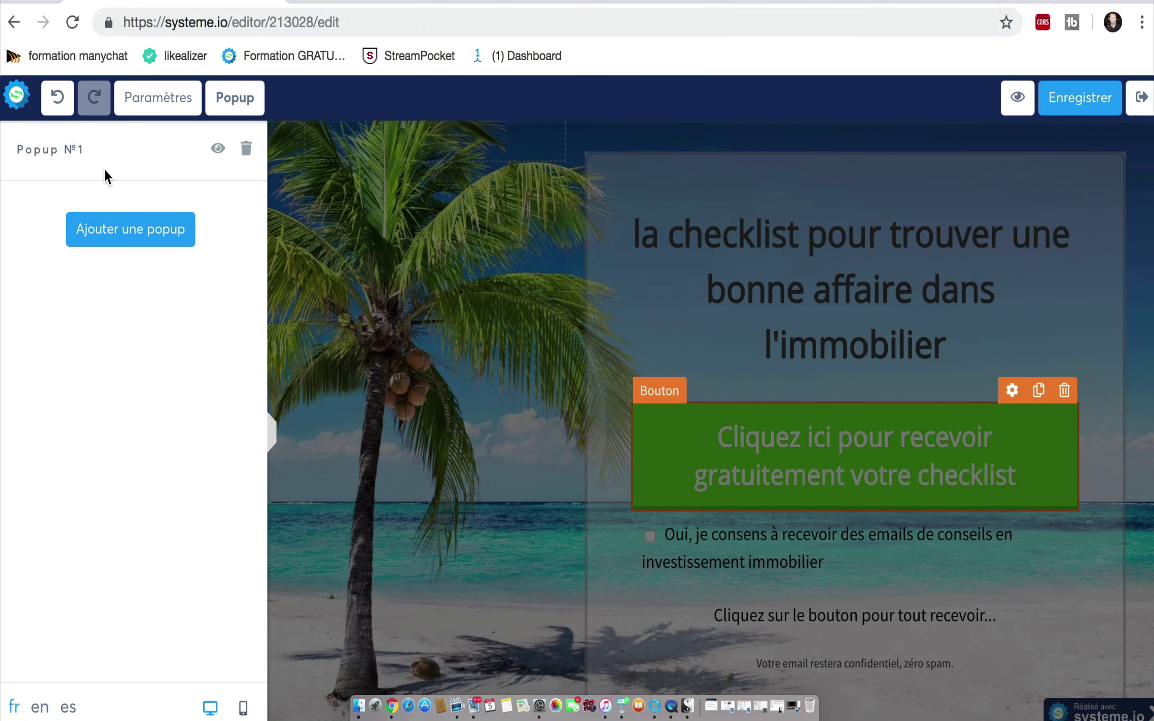
Step: Open Popup Nº1 and change its heading's 'TOUT' to 'la checklist'
left_click(218, 151)
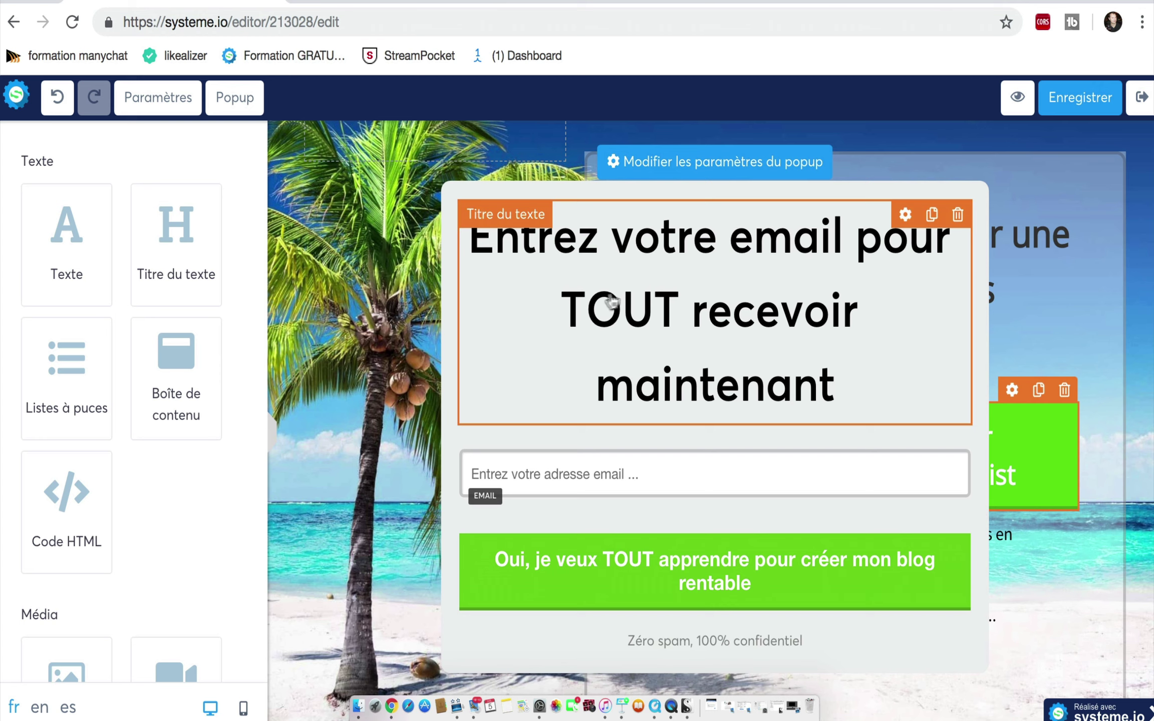
left_click(571, 300)
left_click_drag(684, 307, 549, 306)
key("BackSpace")
key("Right")
key("Right")
key("Right")
key("Right")
key("Right")
key("Right")
key("Right")
key("Right")
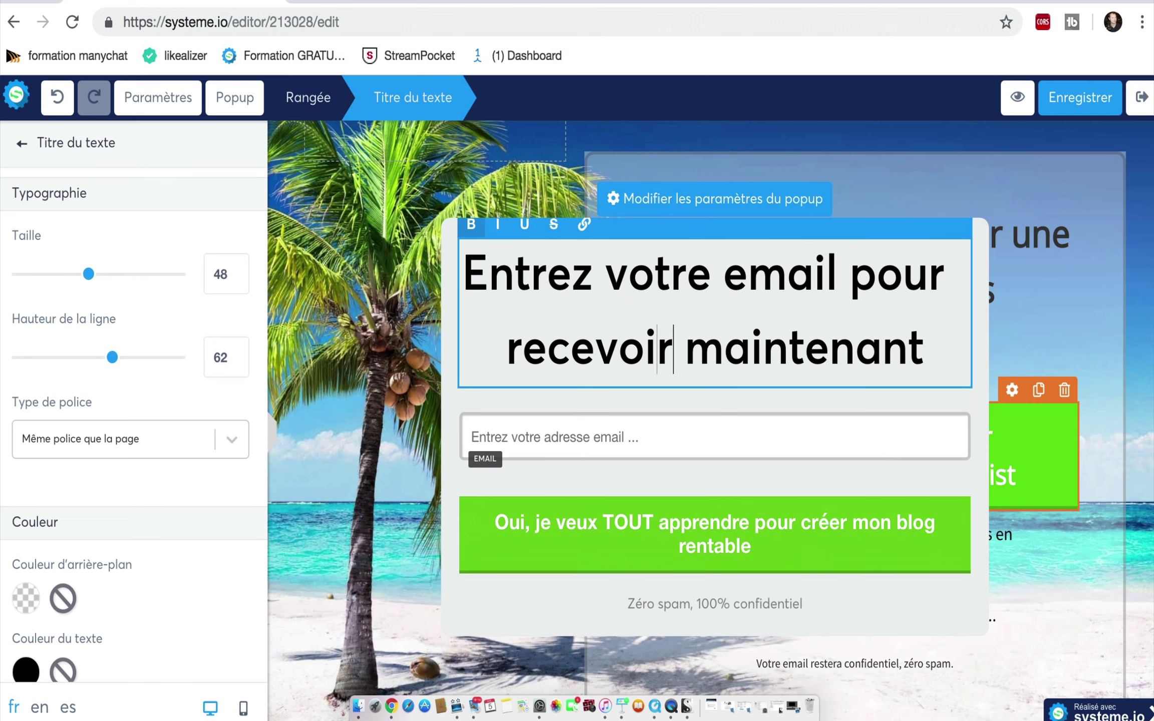
type("la")
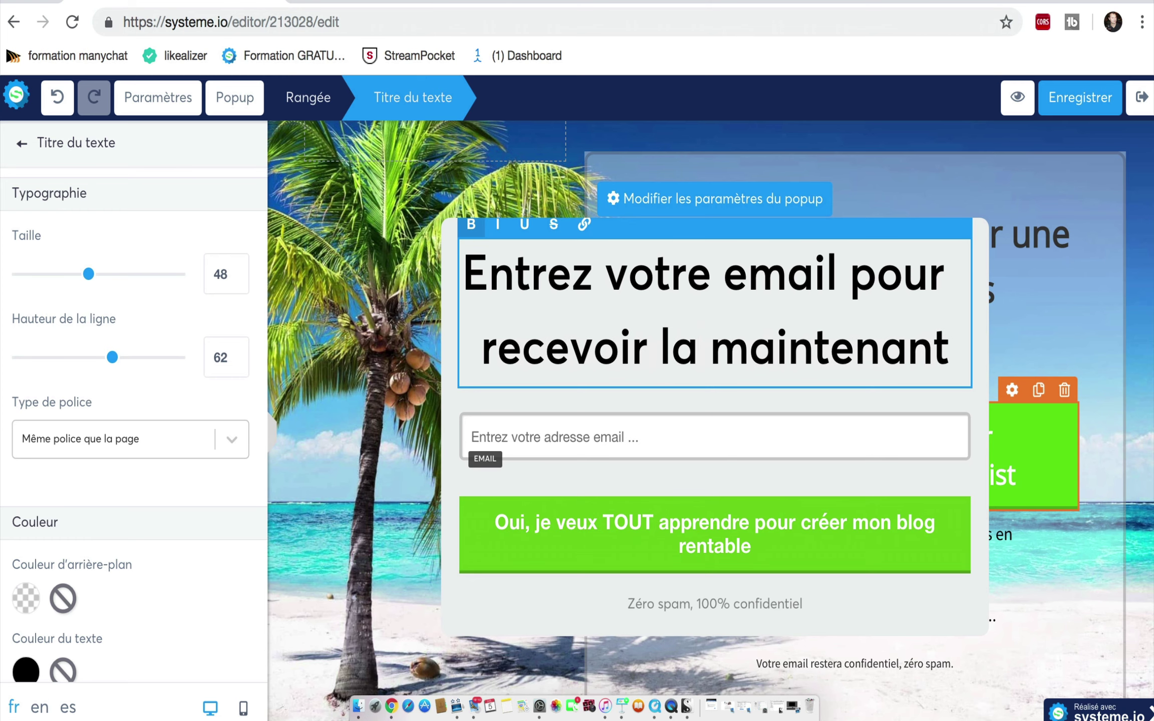
type(" checklist")
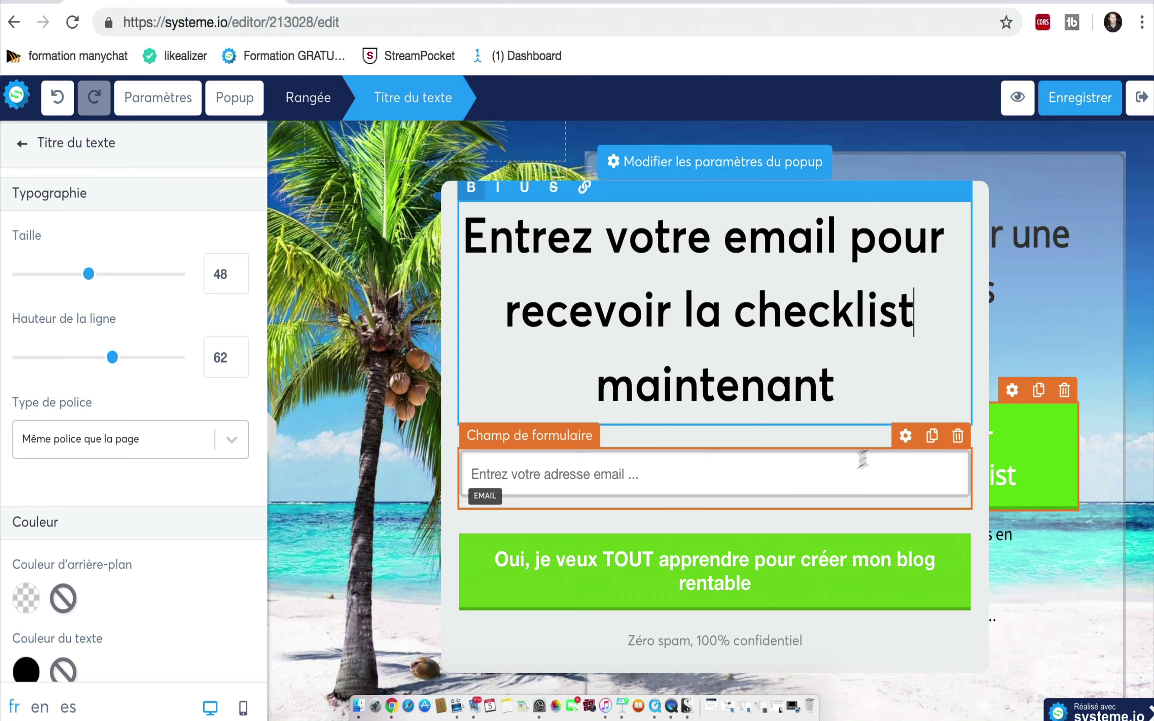
Step: Duplicate the email field into a Prénom field with default value 'Votre Prénom'
left_click(931, 436)
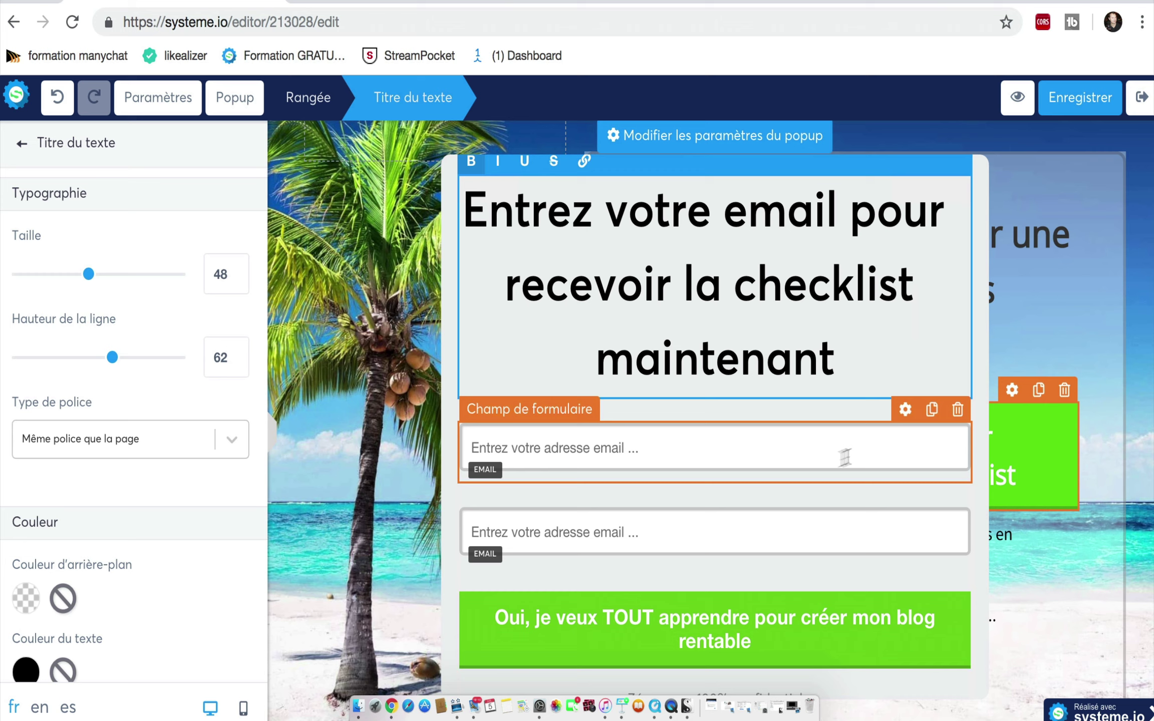
left_click(906, 415)
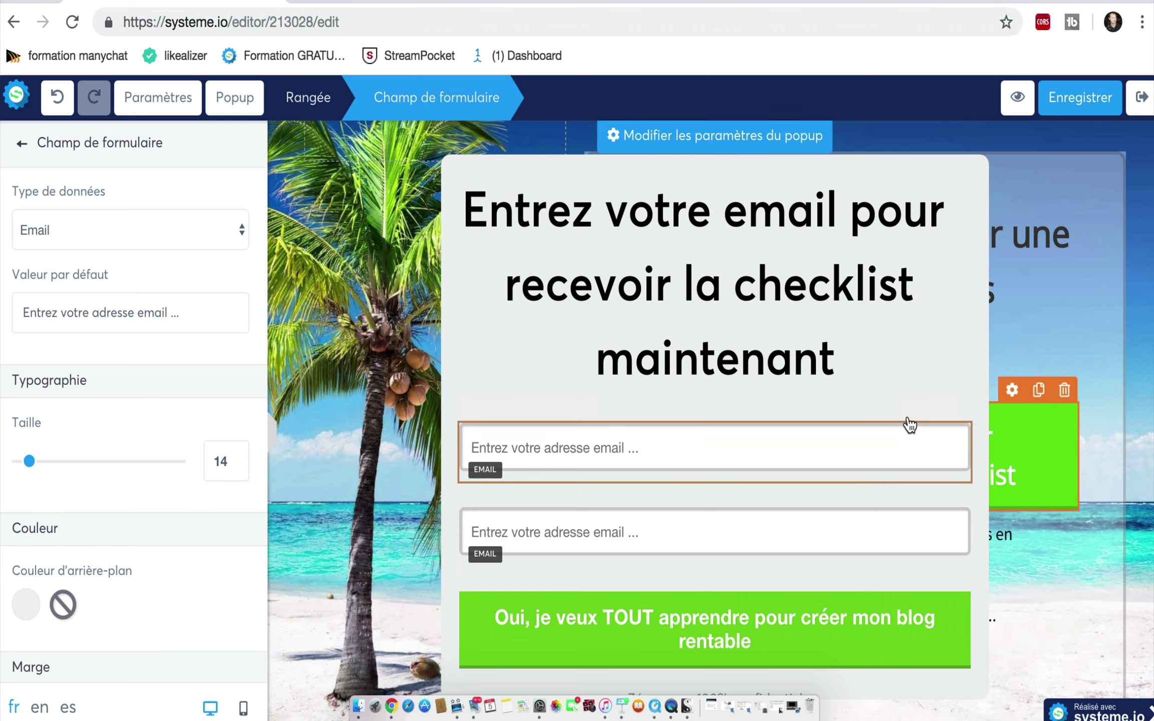
left_click(242, 231)
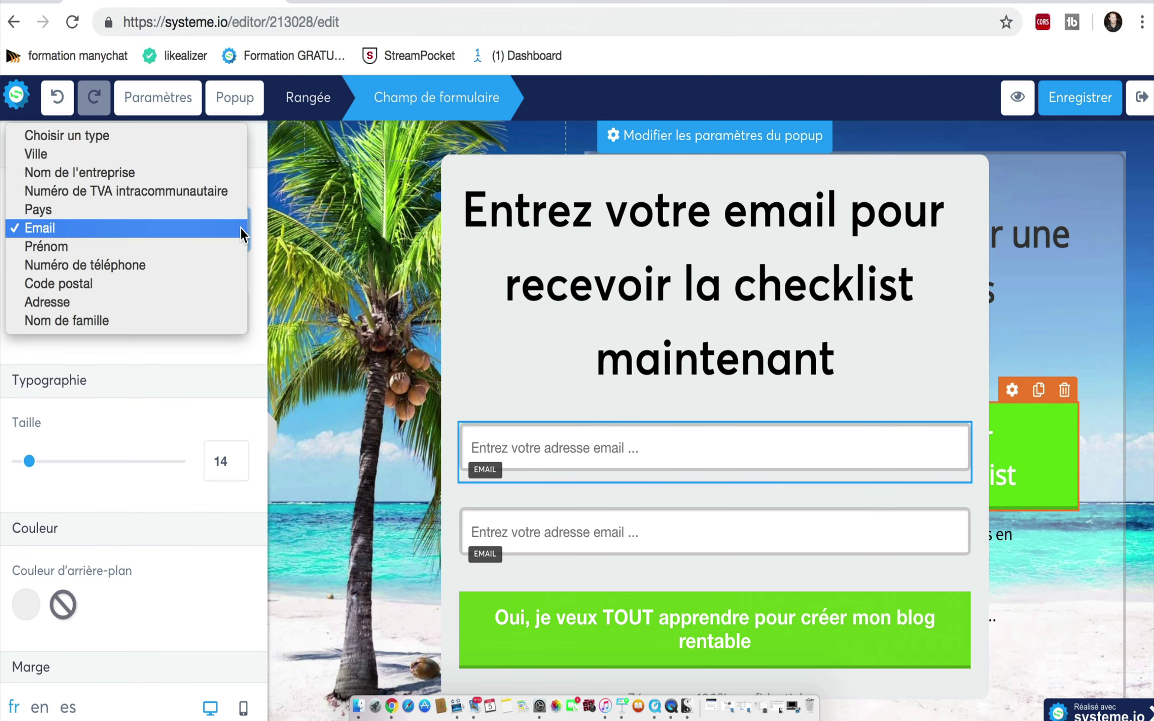
left_click(217, 252)
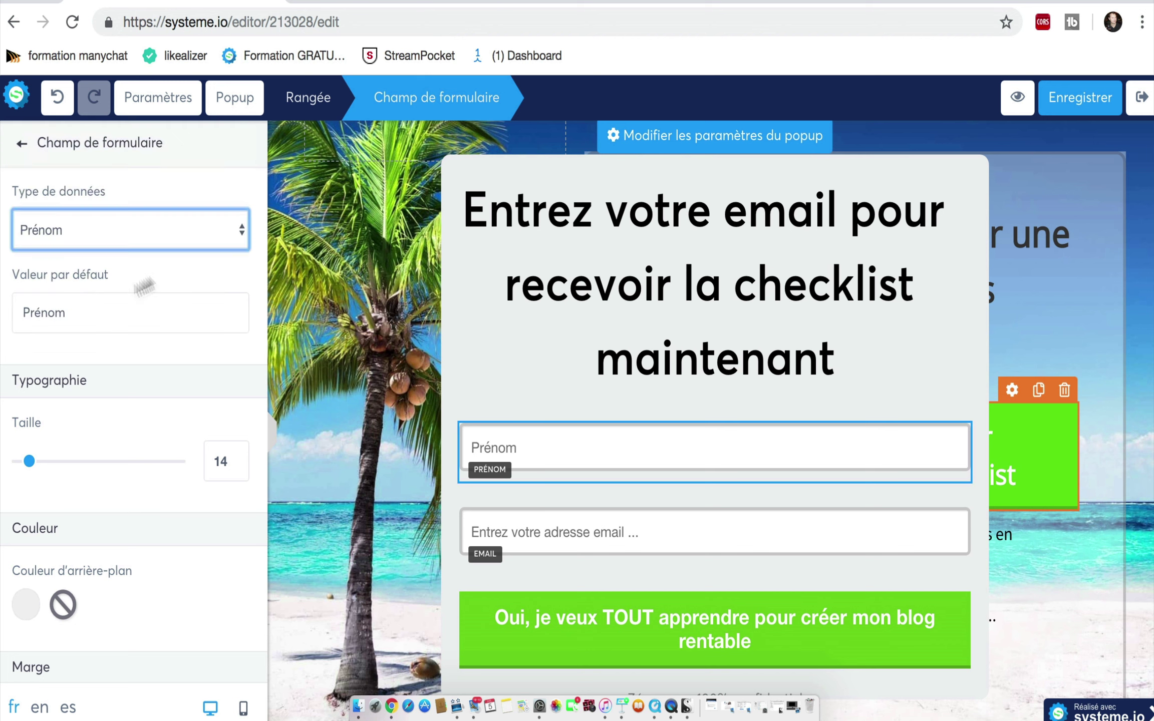
left_click(18, 314)
type("Votre")
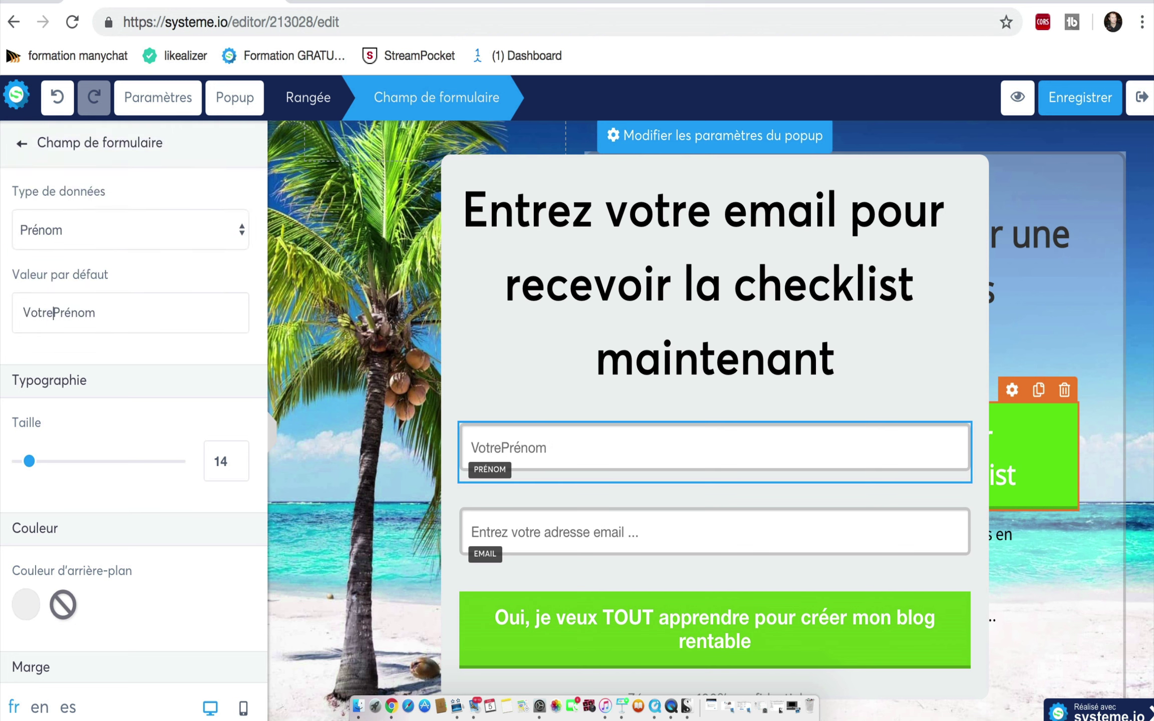
left_click(685, 527)
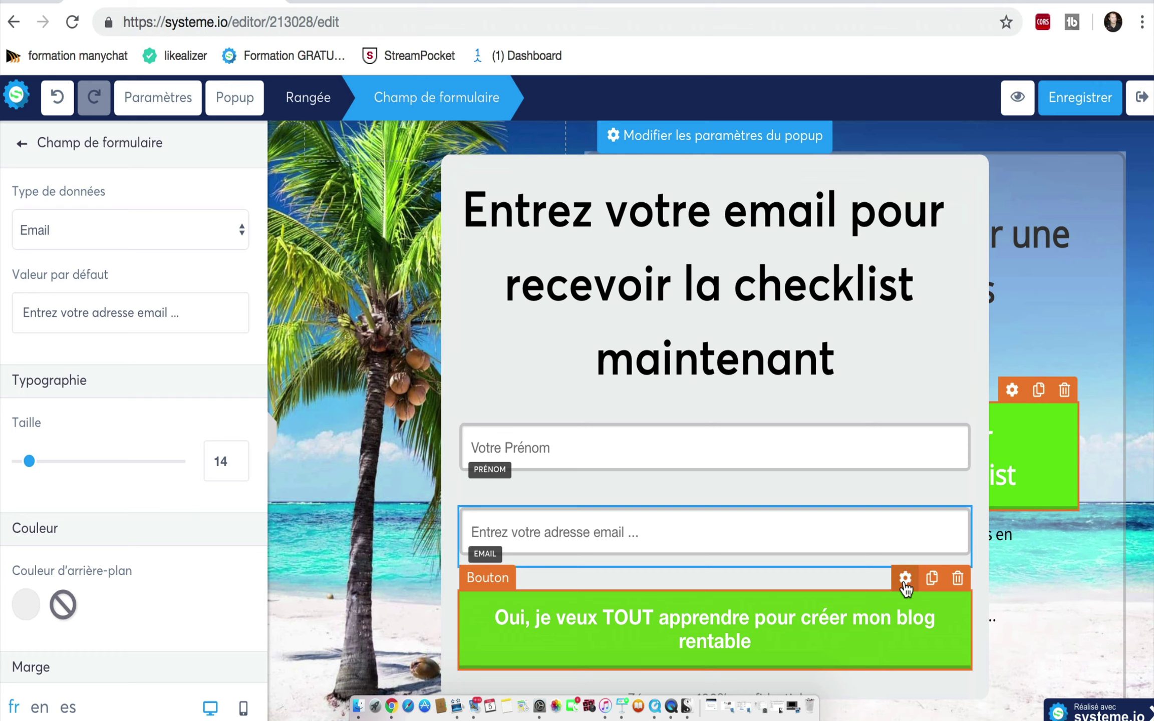
left_click(749, 642)
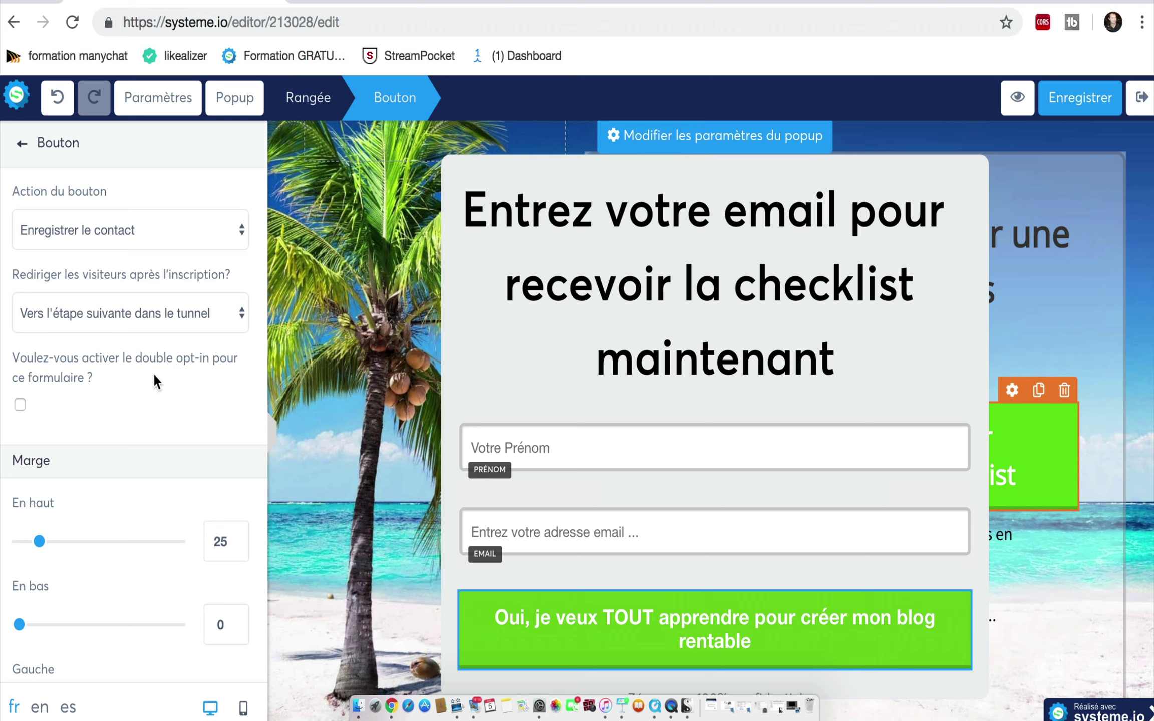
Step: Change the popup submit button label to end with 'recevoir ma checklist'
scroll(151, 396, "down", 10)
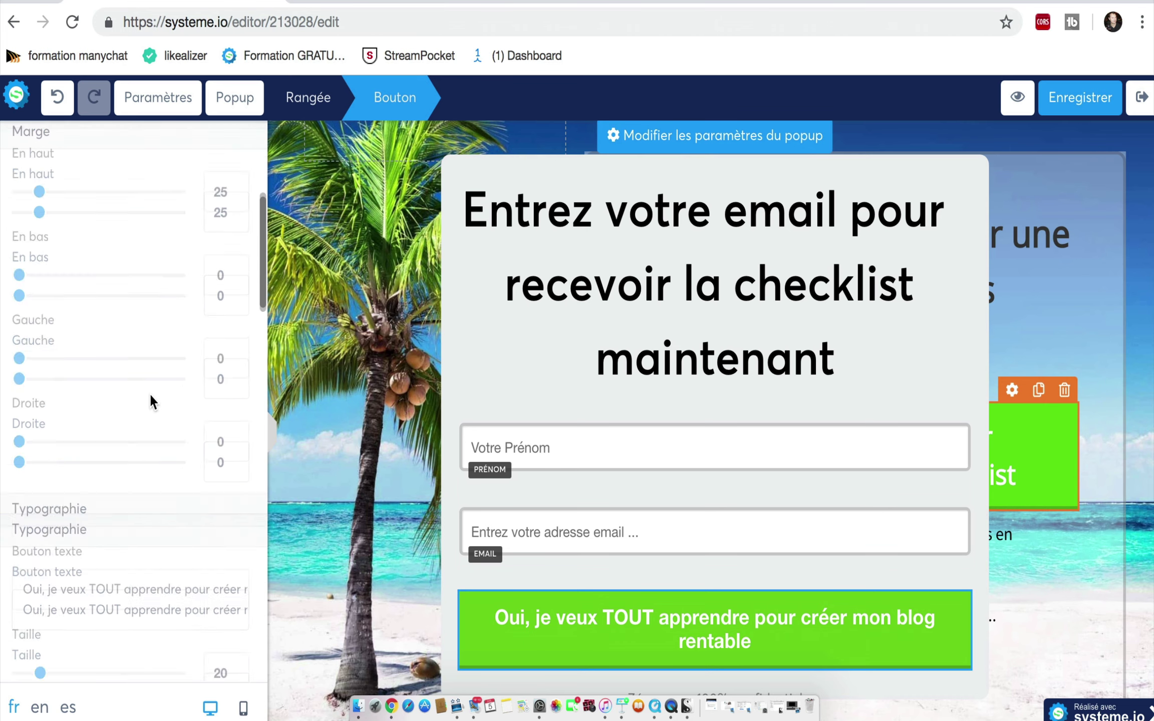
left_click_drag(91, 441, 260, 464)
type("recevoir")
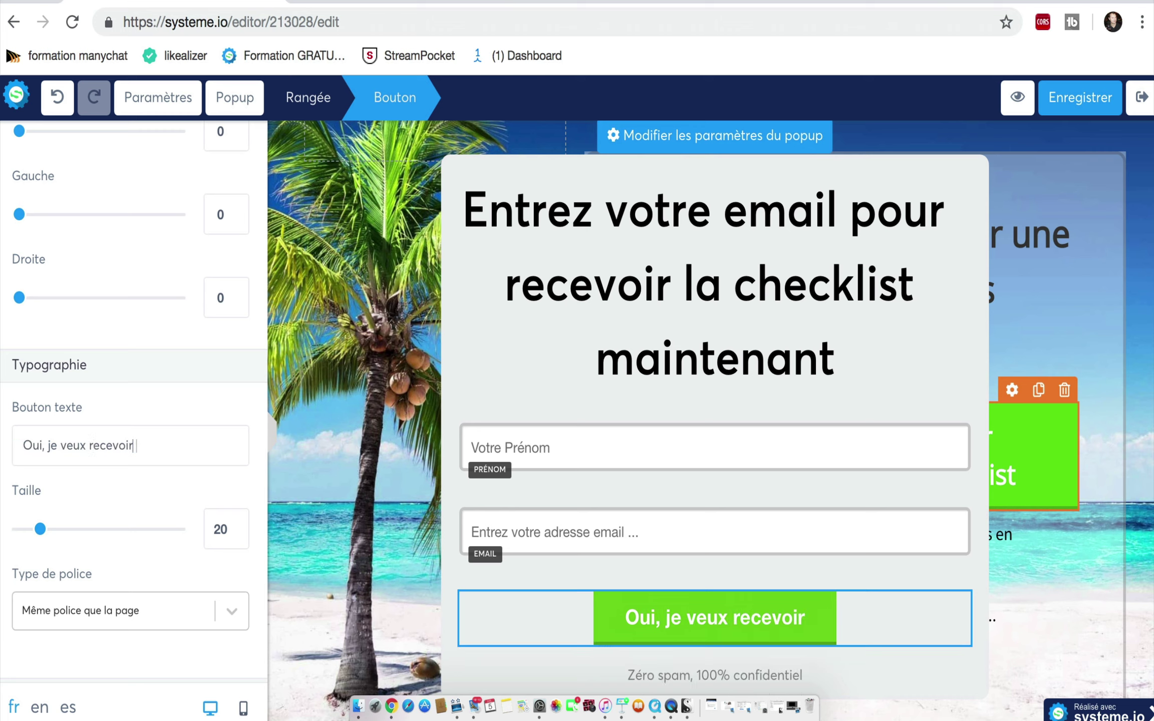
type(" ma ch")
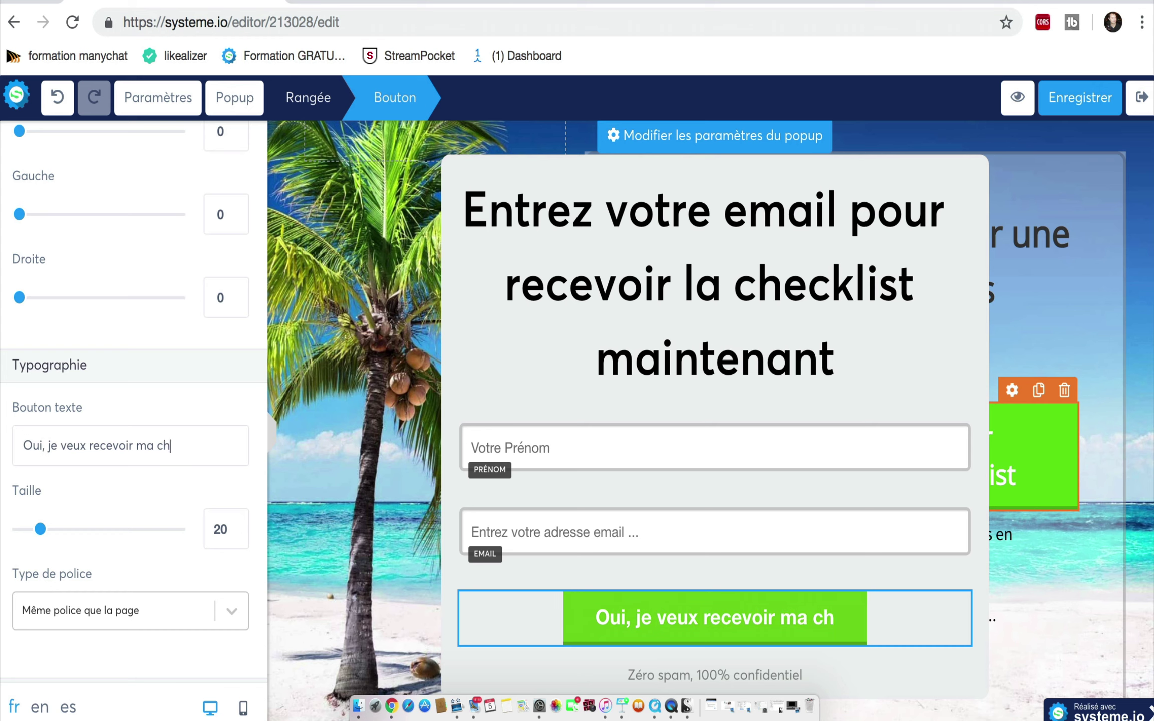
type("ecklist")
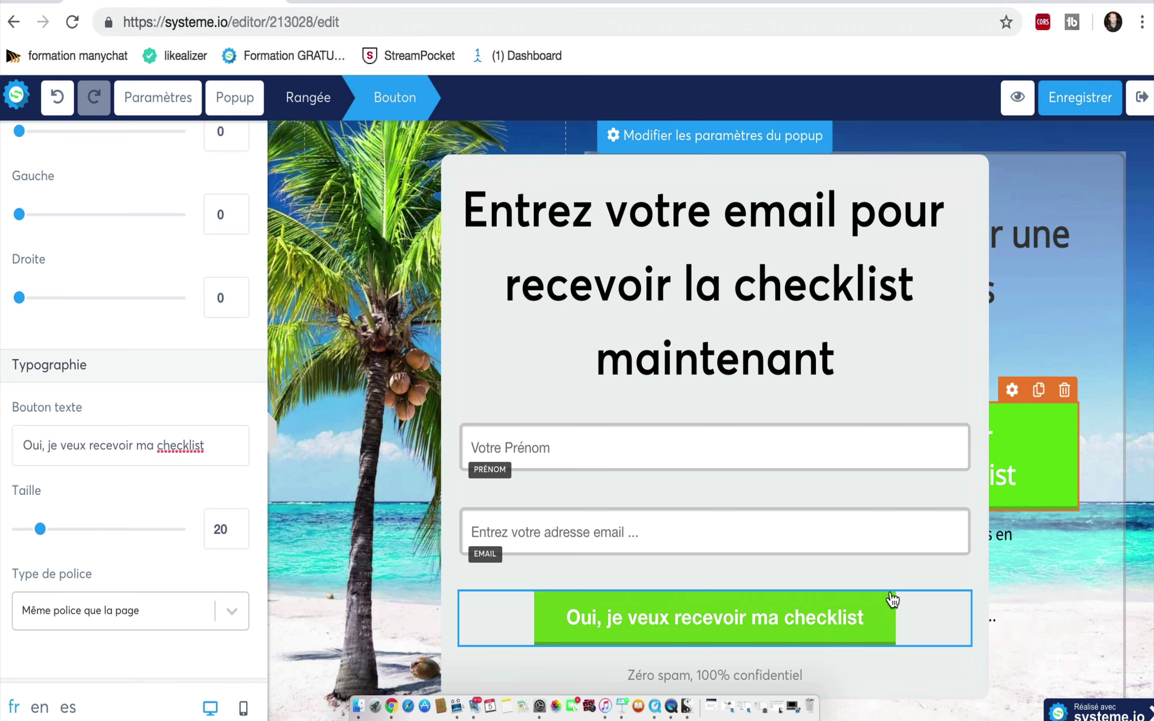
left_click(170, 331)
scroll(170, 331, "up", 2)
scroll(171, 331, "up", 10)
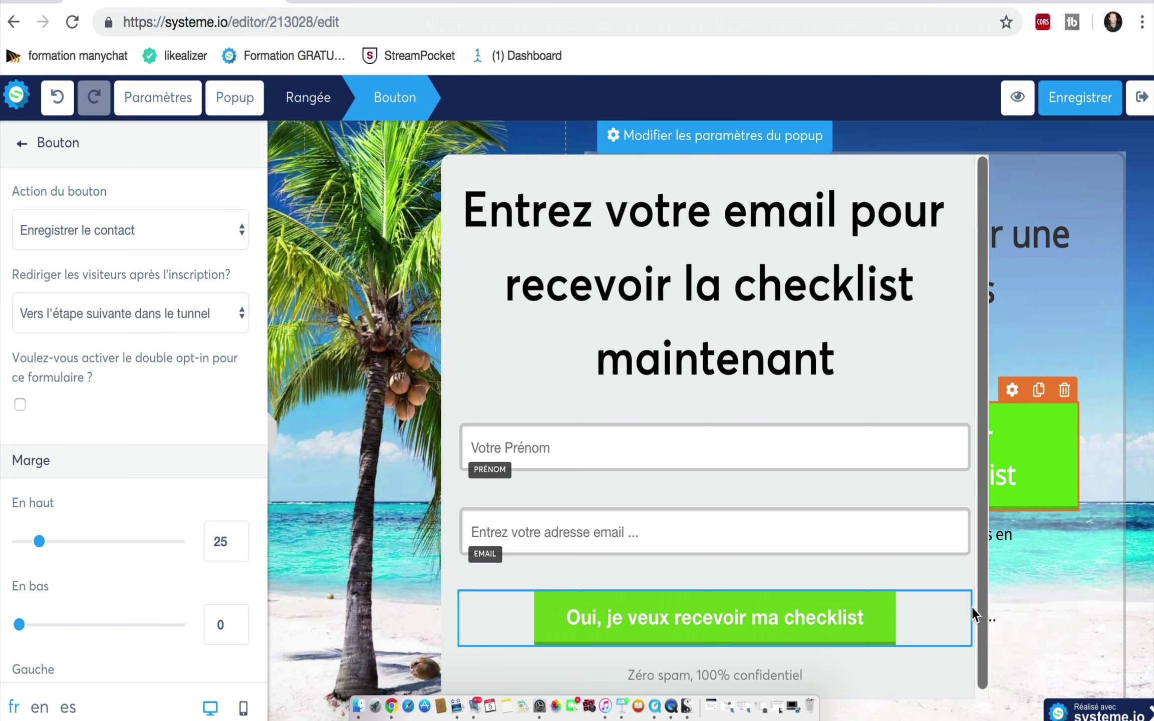
left_click(387, 460)
Step: Drop a Case à cocher consent checkbox below the checklist button in the popup
scroll(217, 497, "down", 9)
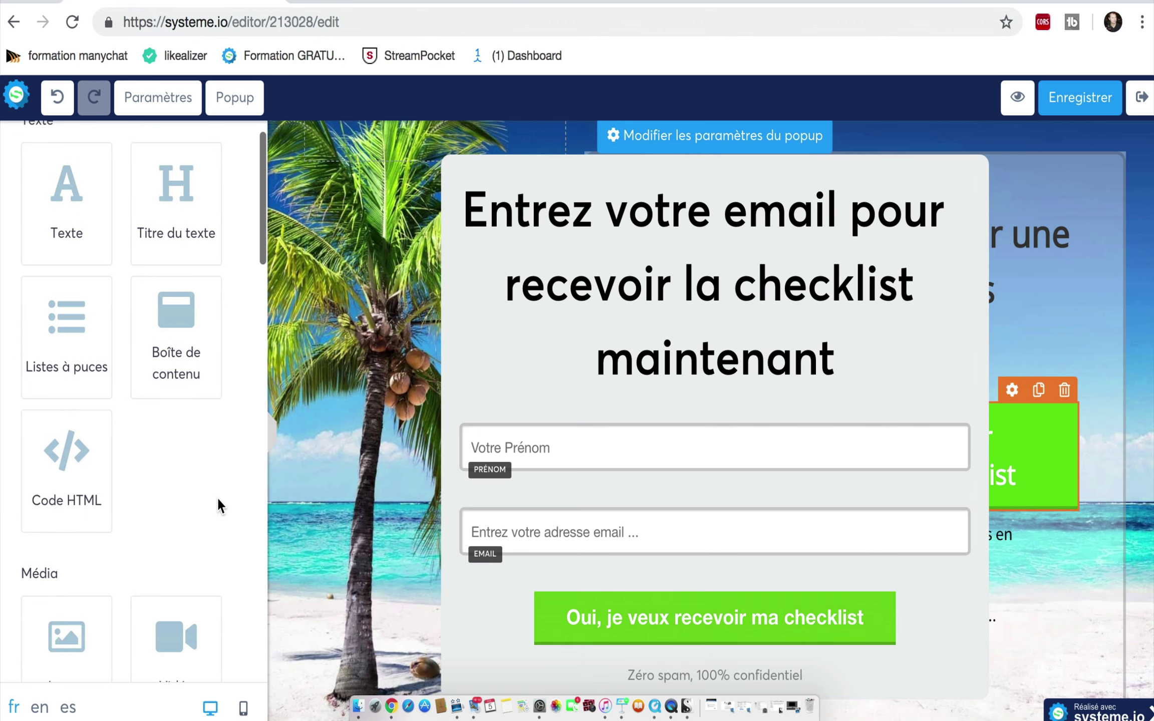
scroll(218, 499, "down", 15)
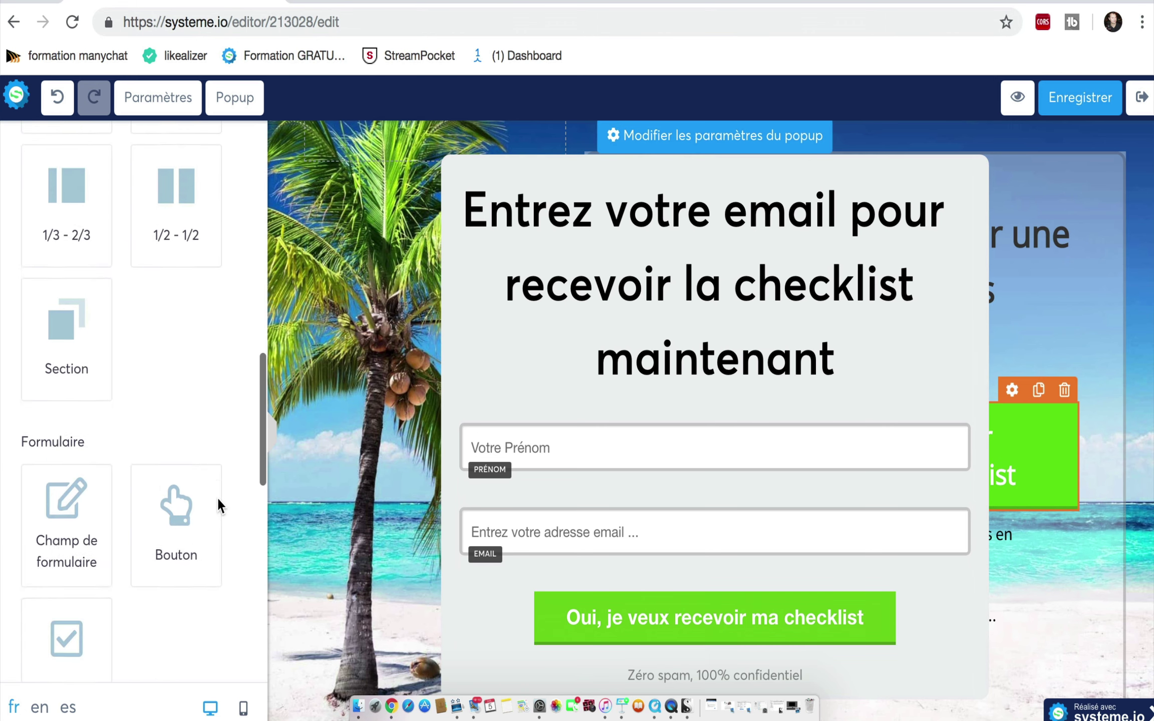
scroll(218, 506, "down", 2)
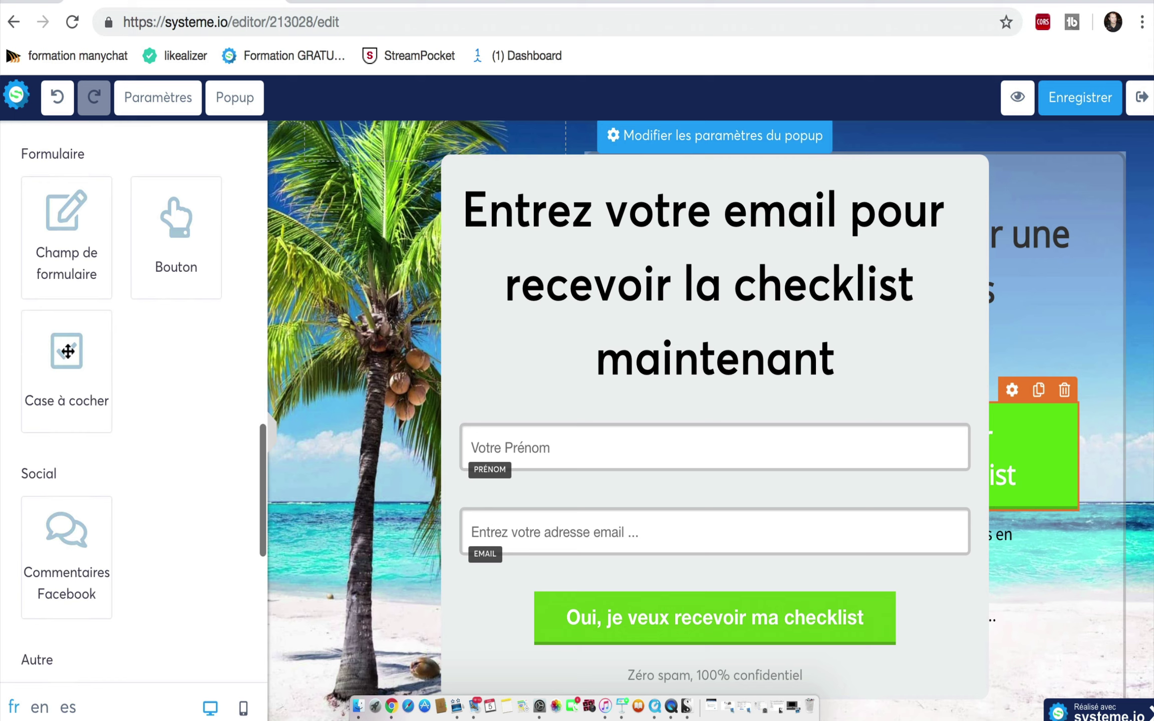
left_click_drag(66, 351, 546, 644)
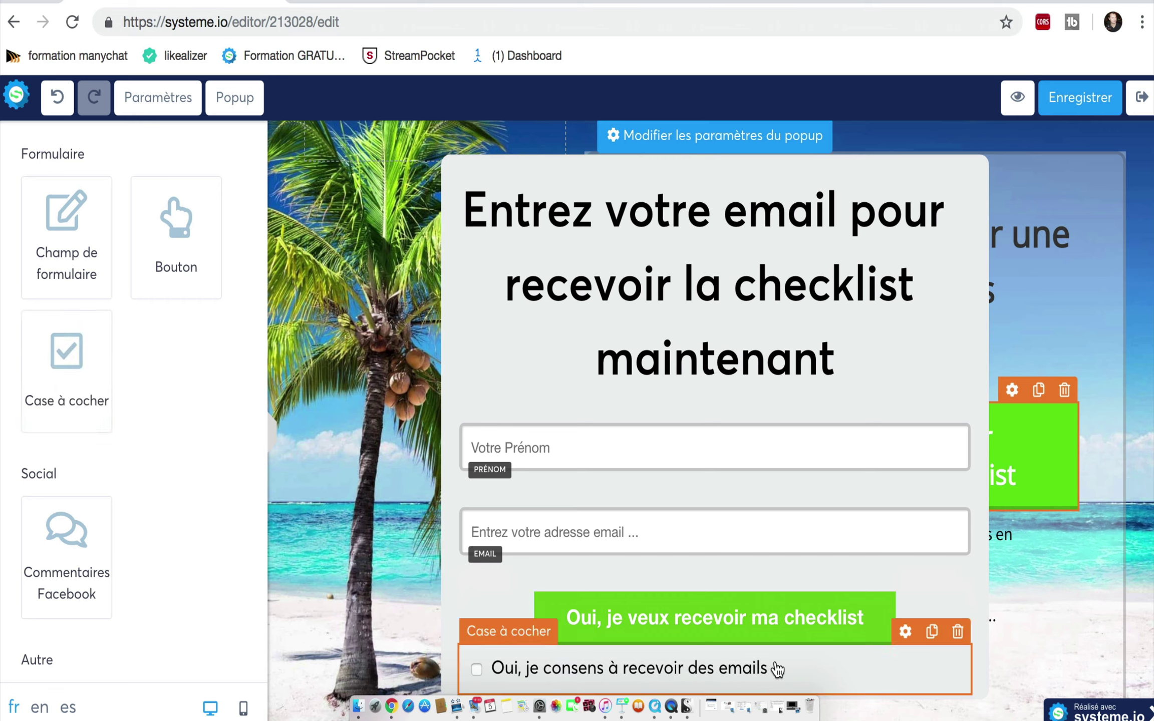
Step: Label the checkbox 'Oui, je consens à recevoir des emails de conseils en investissement immobilier', save, and preview
left_click(905, 631)
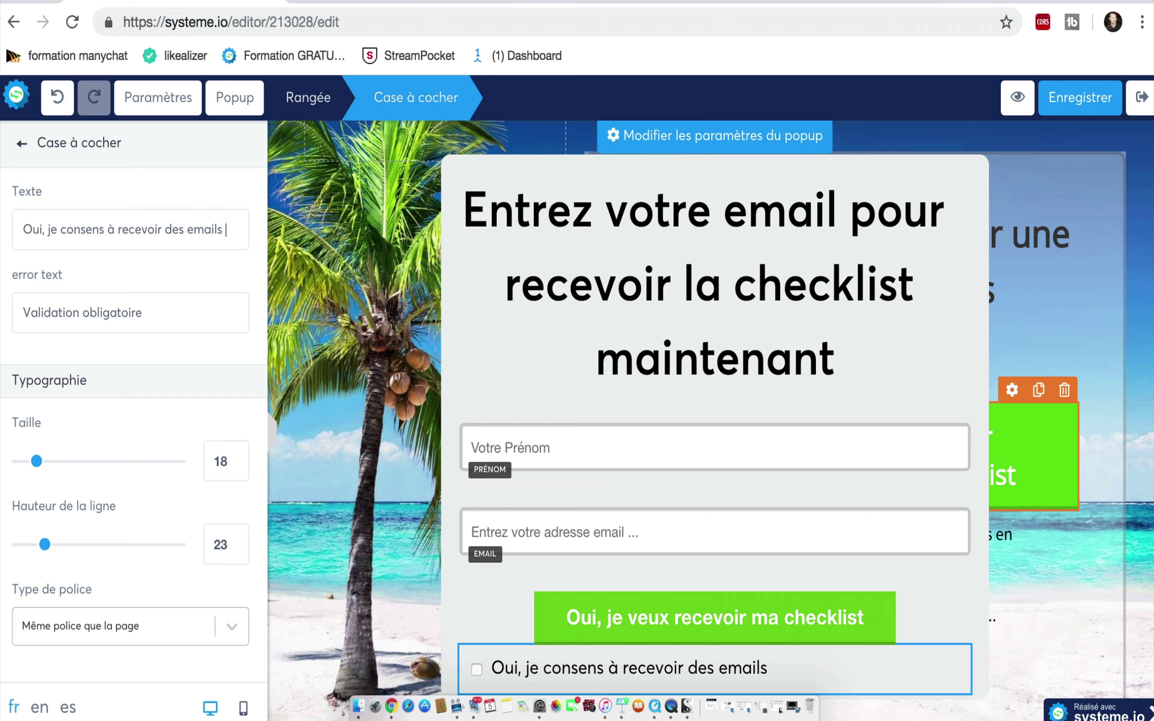
type("de conseils en inve")
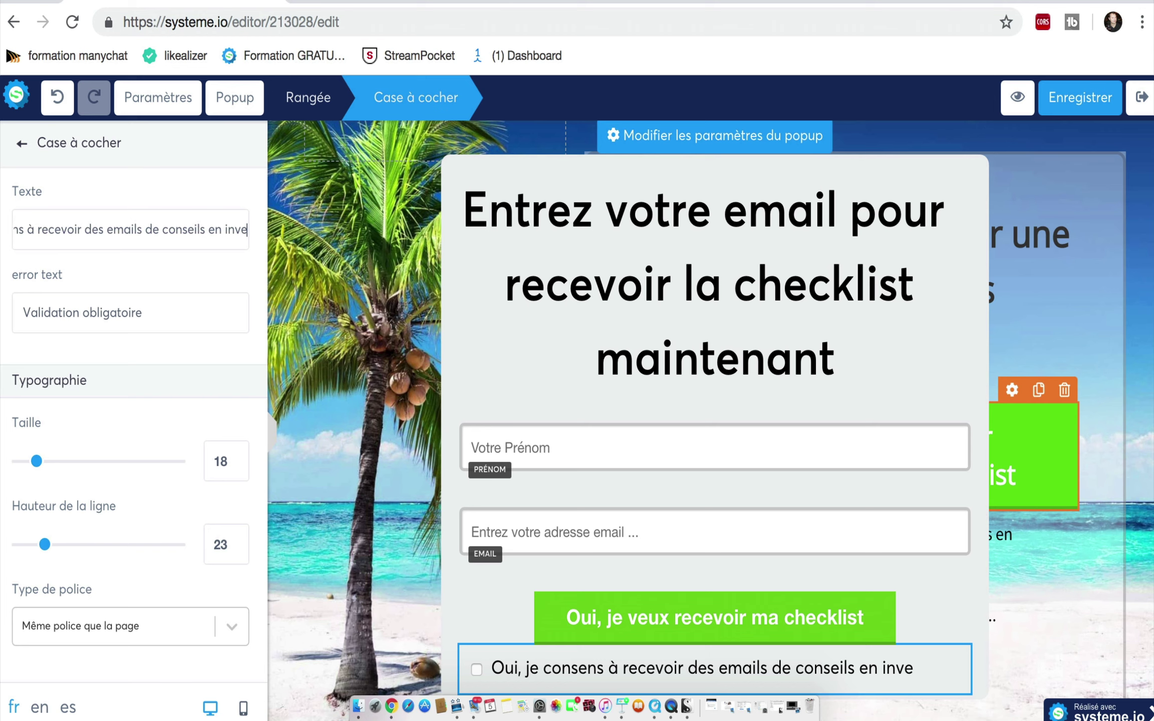
type("stisse")
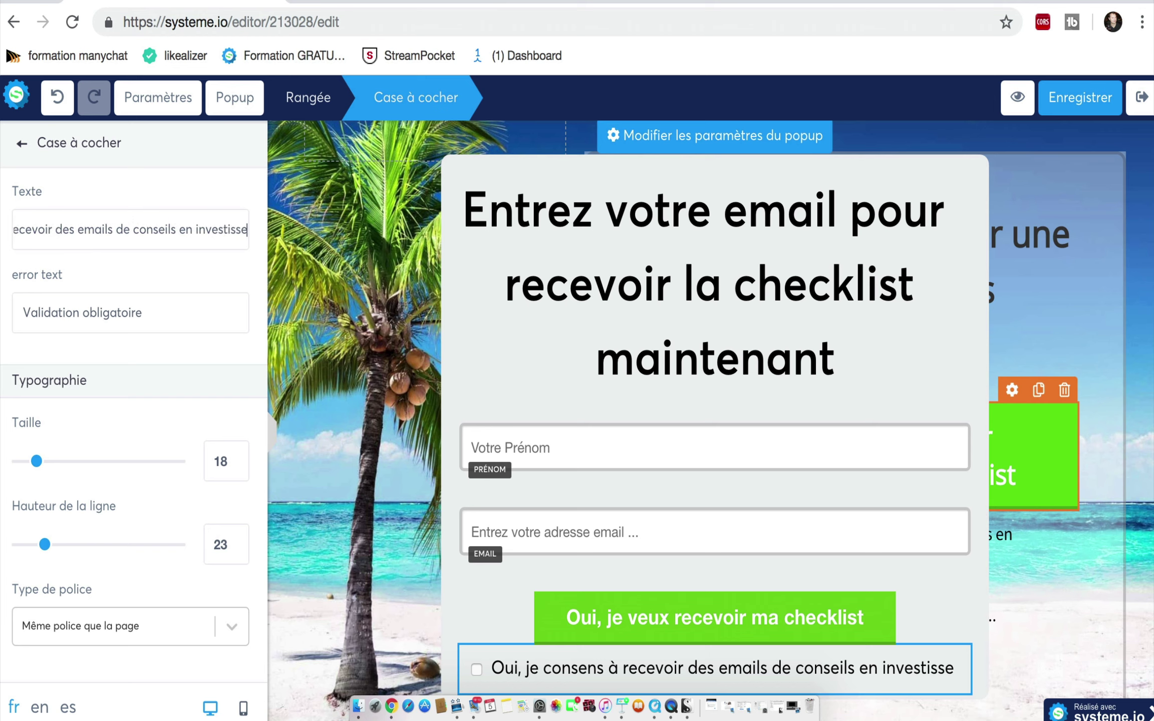
type("ment")
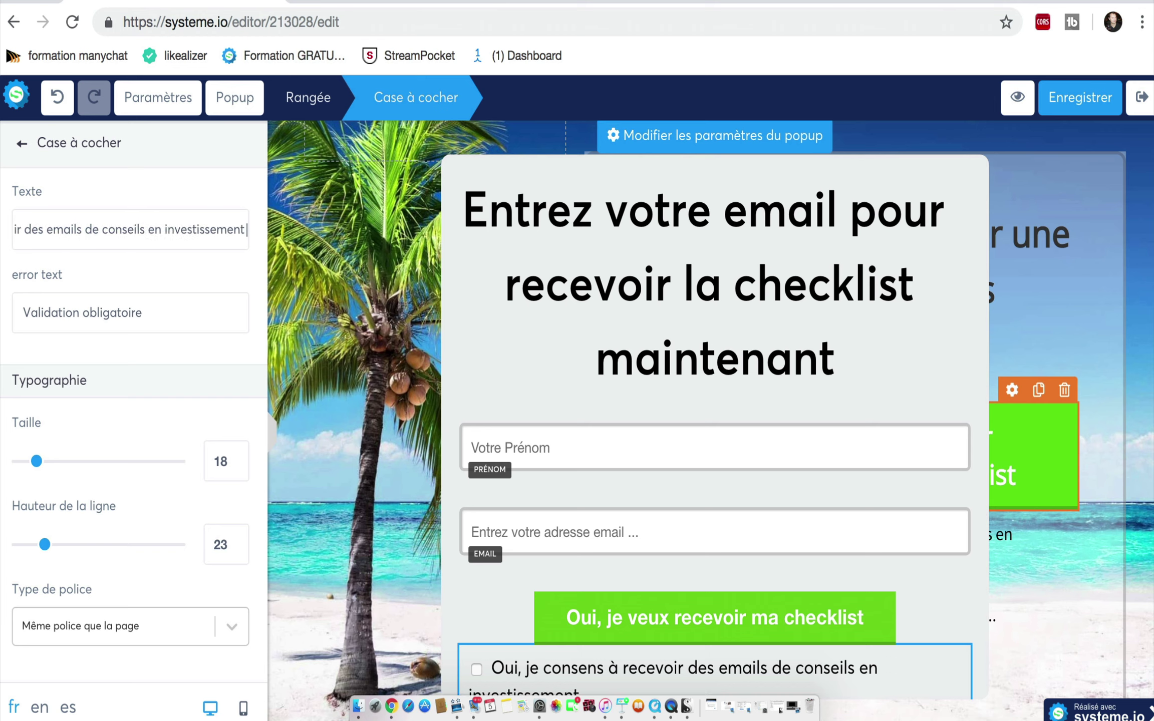
type(" immobilier")
left_click(246, 273)
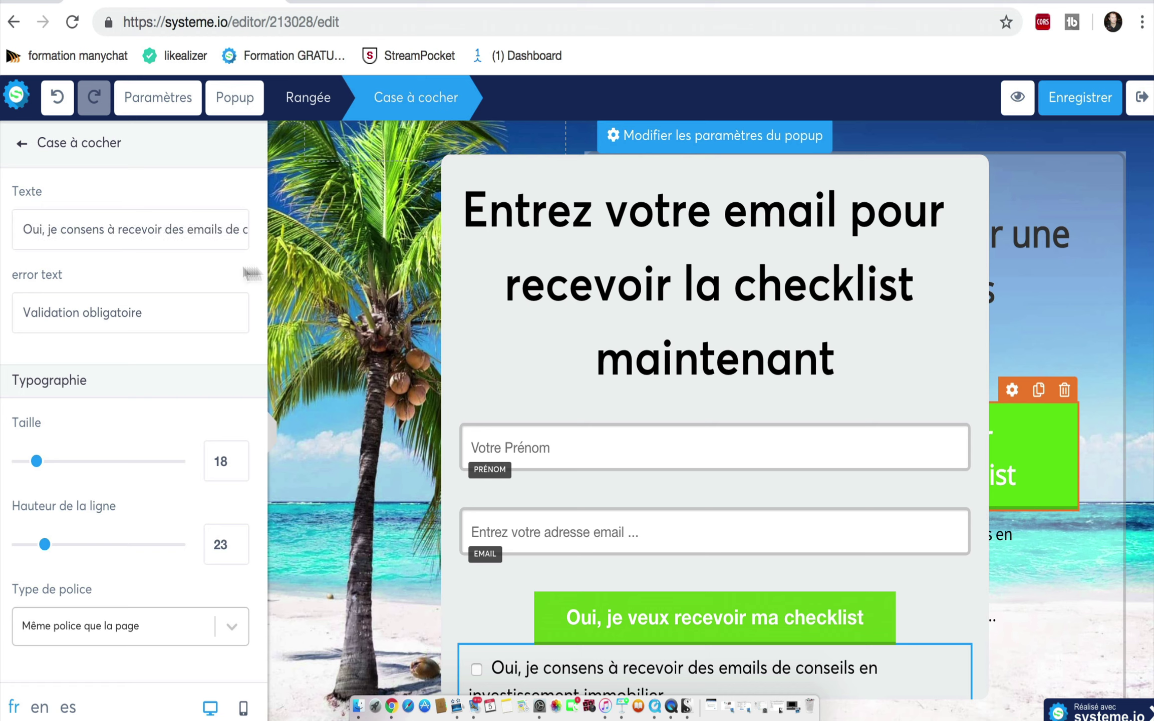
left_click(1074, 110)
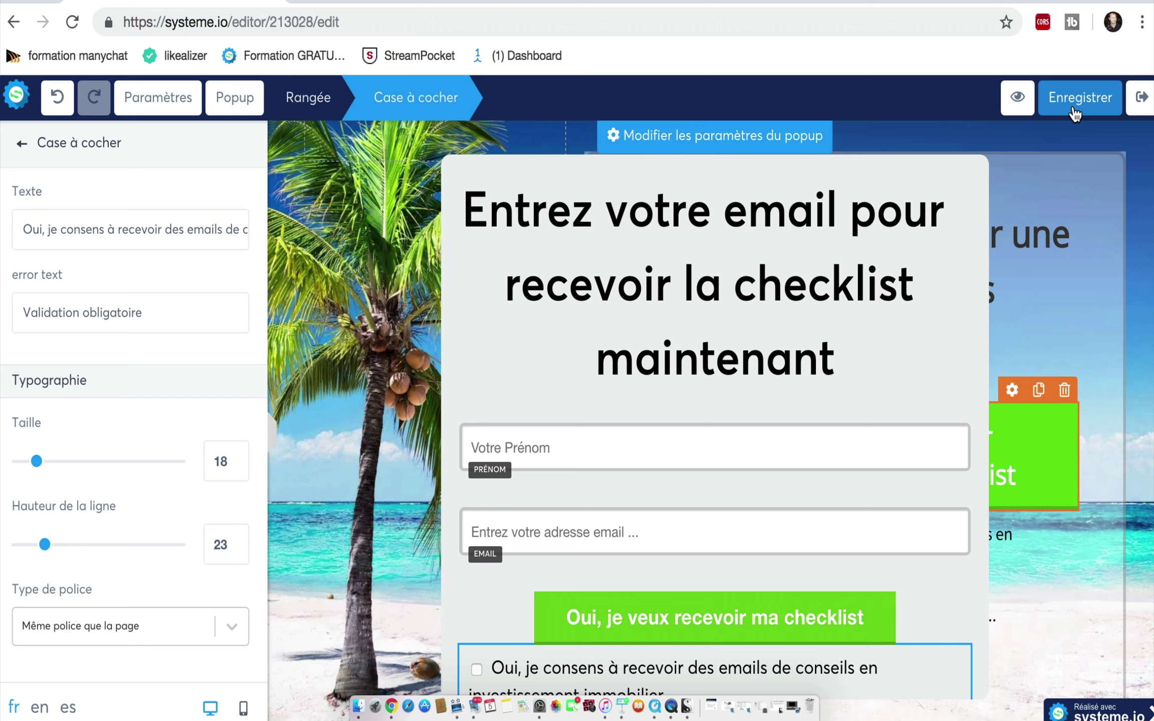
left_click(1018, 100)
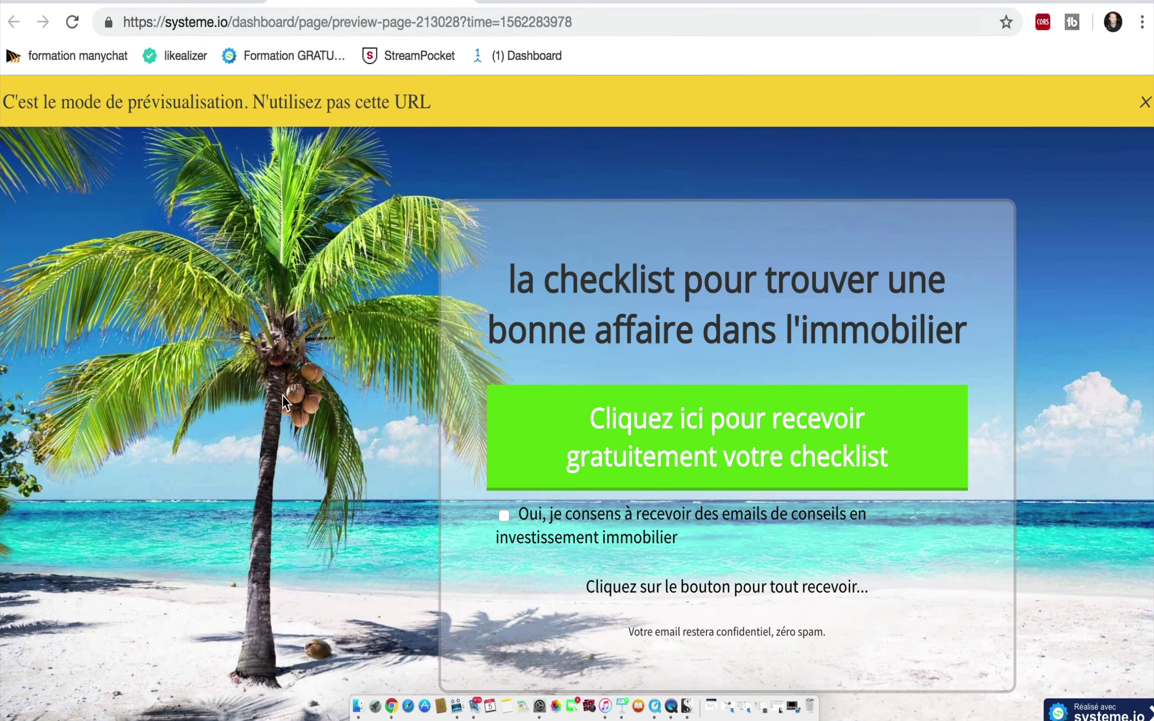
Step: In the preview, open the email popup and fill in the first name and an email address
scroll(282, 394, "down", 2)
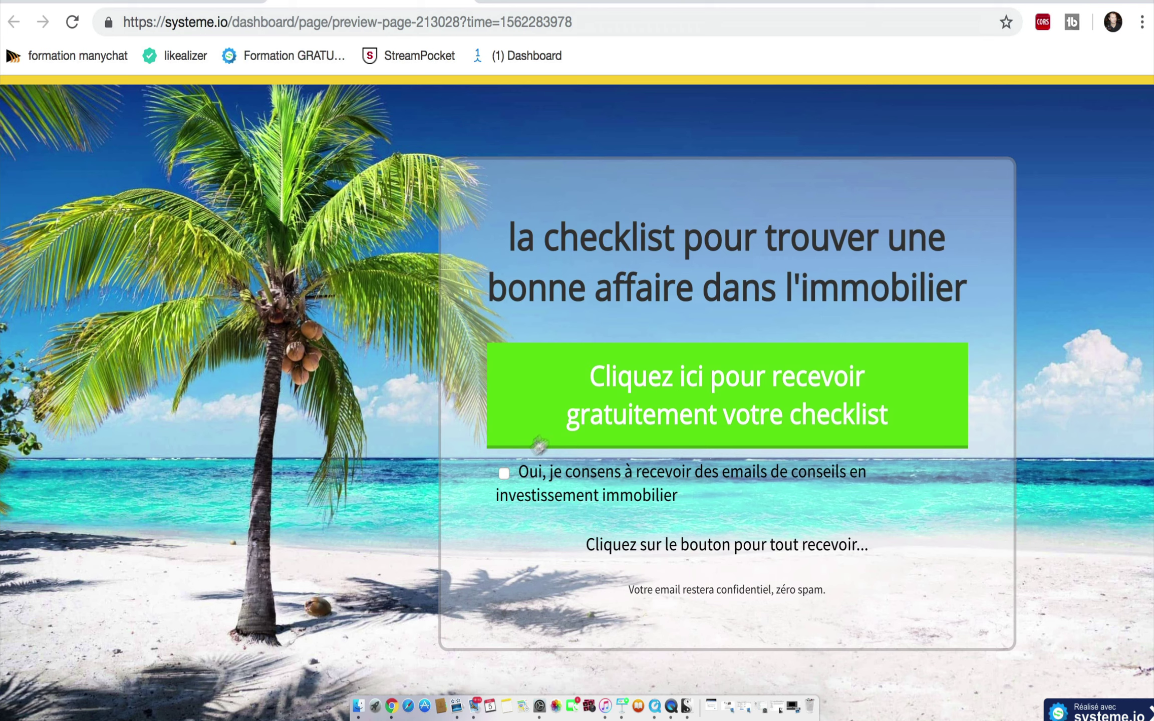
left_click(571, 423)
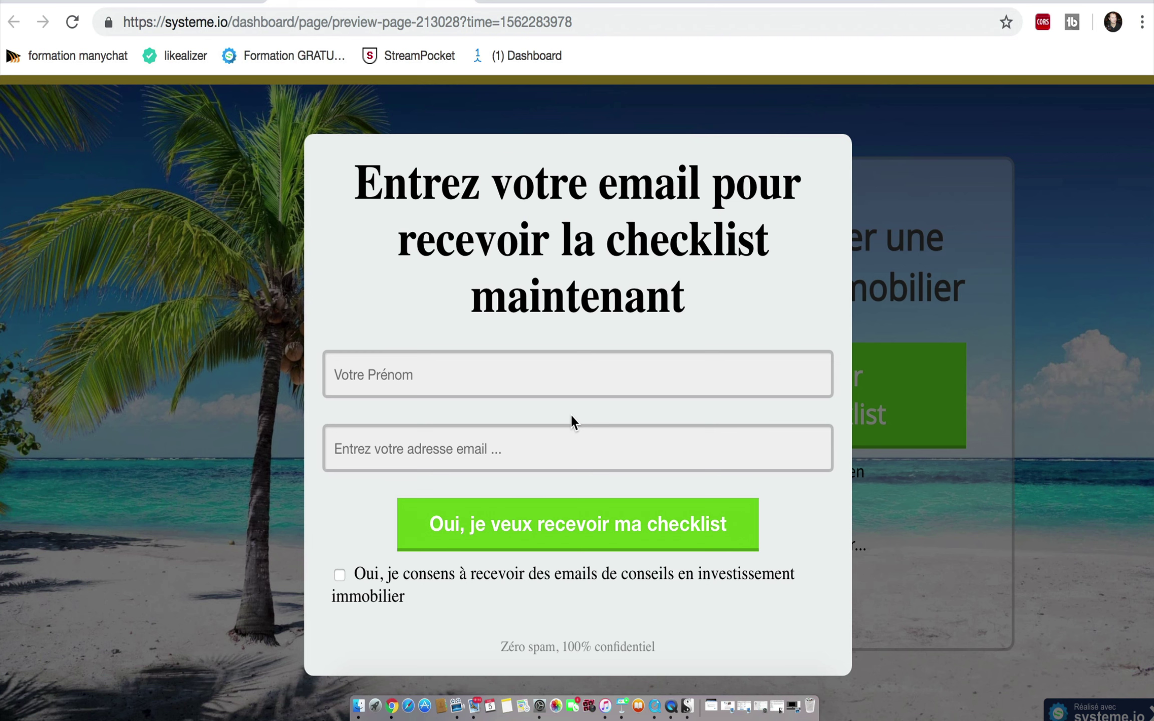
left_click(369, 381)
left_click(349, 440)
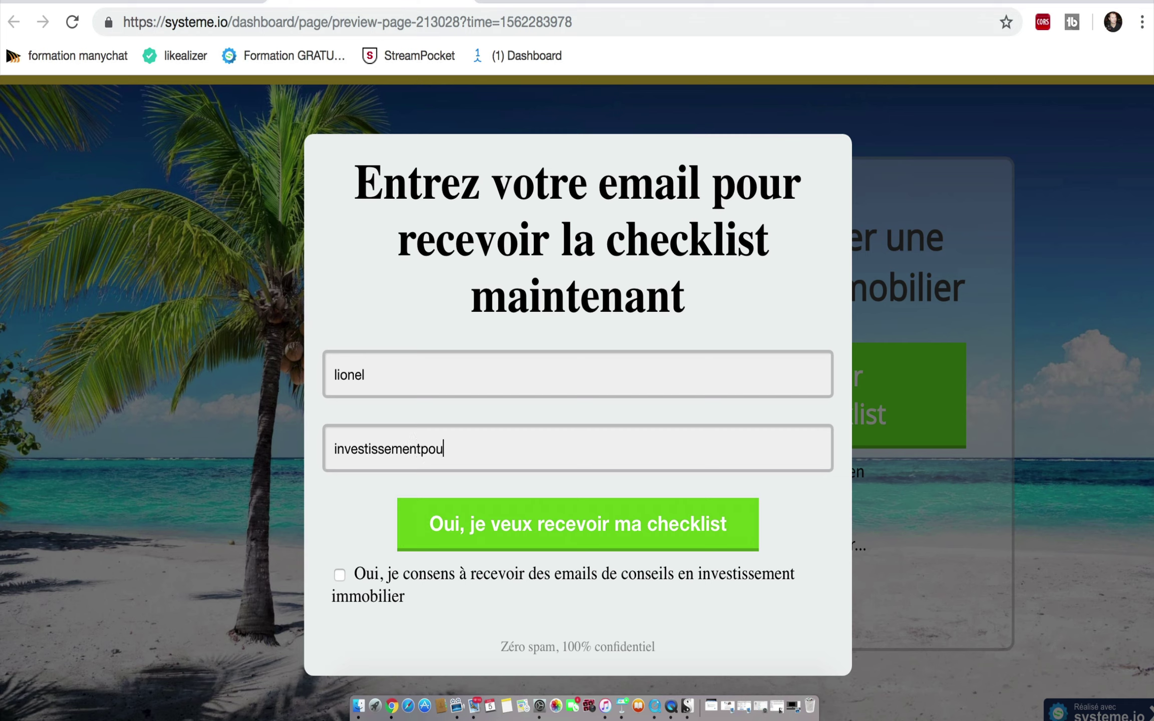
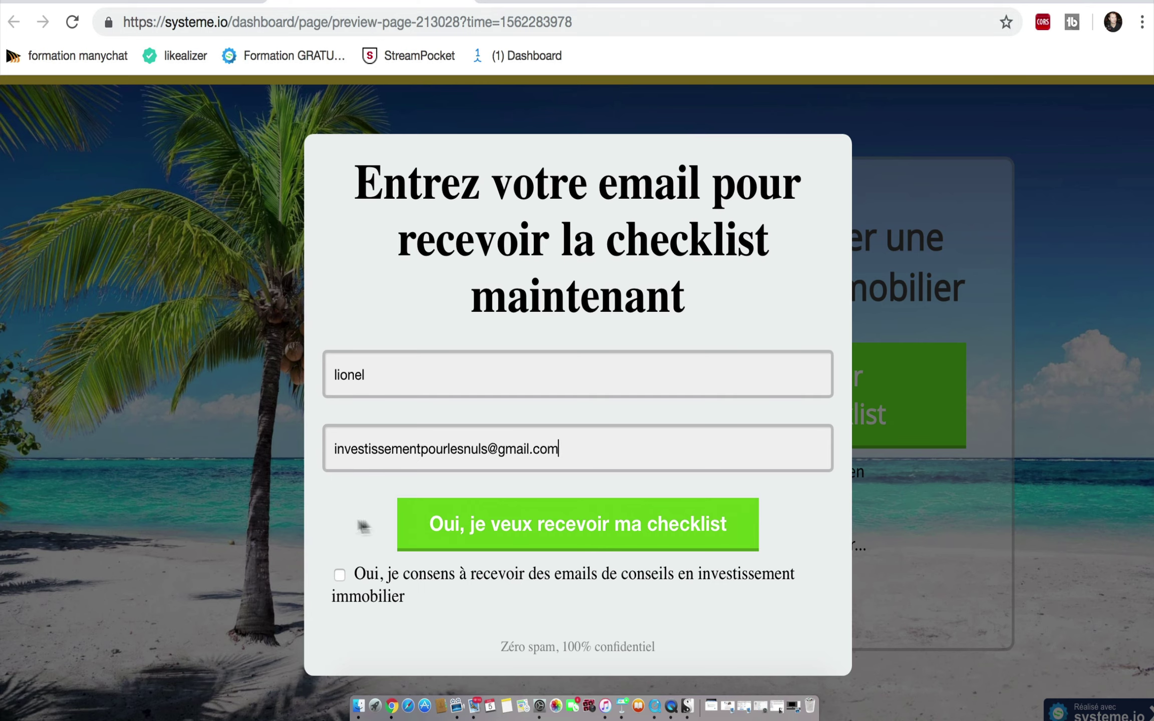
Step: Submit without consent to trigger 'Validation obligatoire', then tick consent, resubmit, and return to the editor
left_click(466, 533)
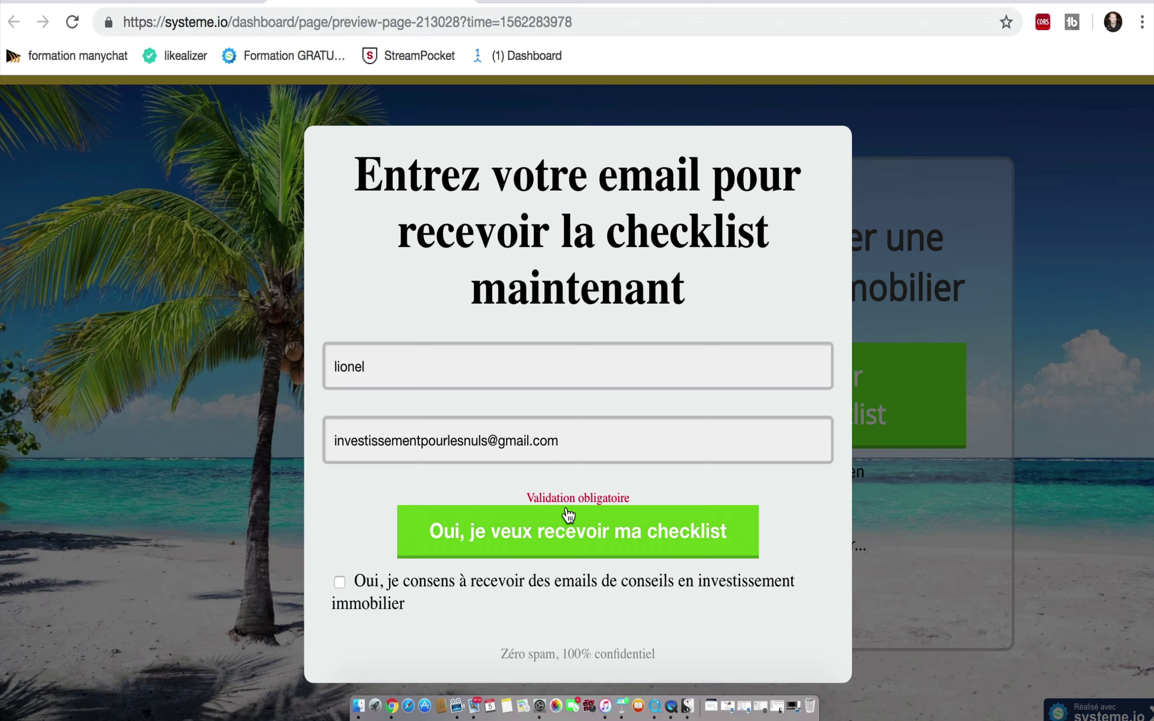
left_click(340, 582)
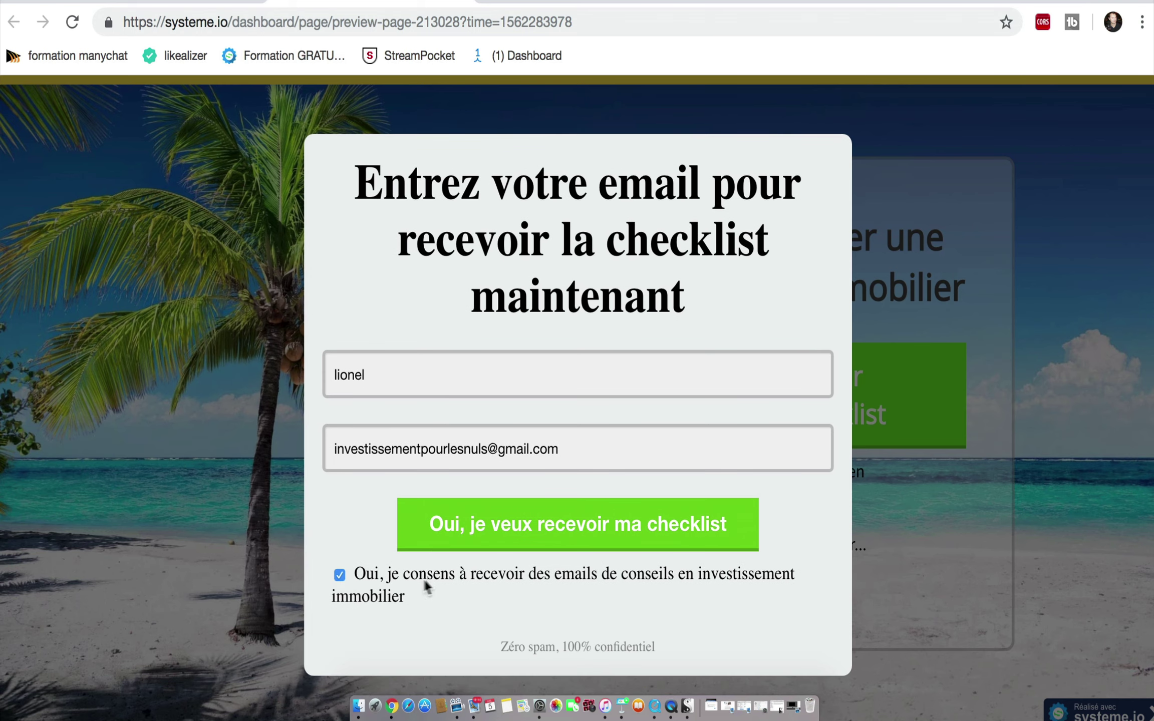
left_click(475, 542)
left_click(593, 533)
key("super+w")
Step: Save the page again and open the live capture page from the funnel overview
left_click(1101, 113)
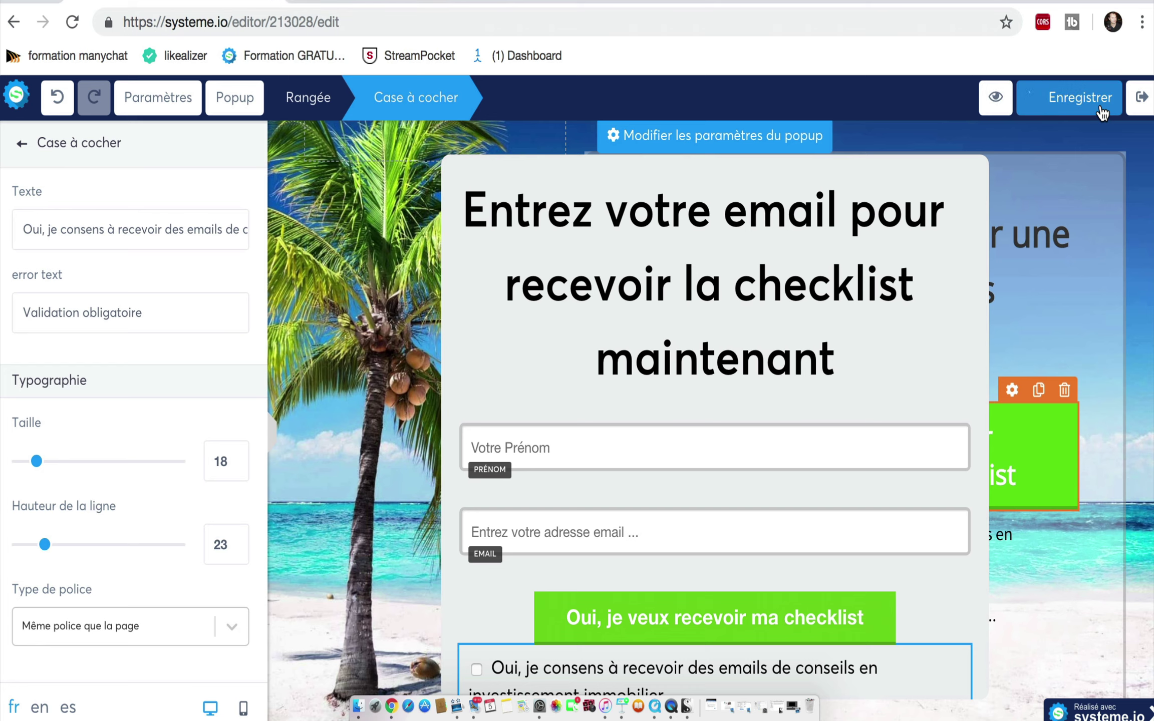
left_click(1141, 98)
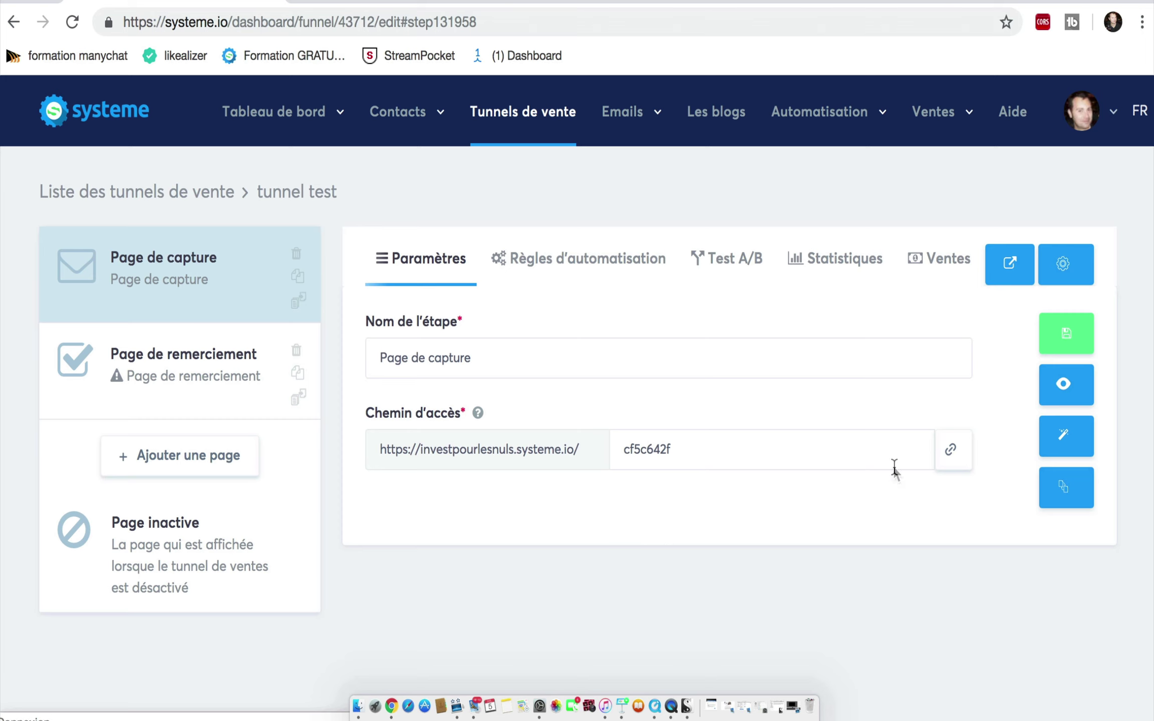
left_click(1071, 394)
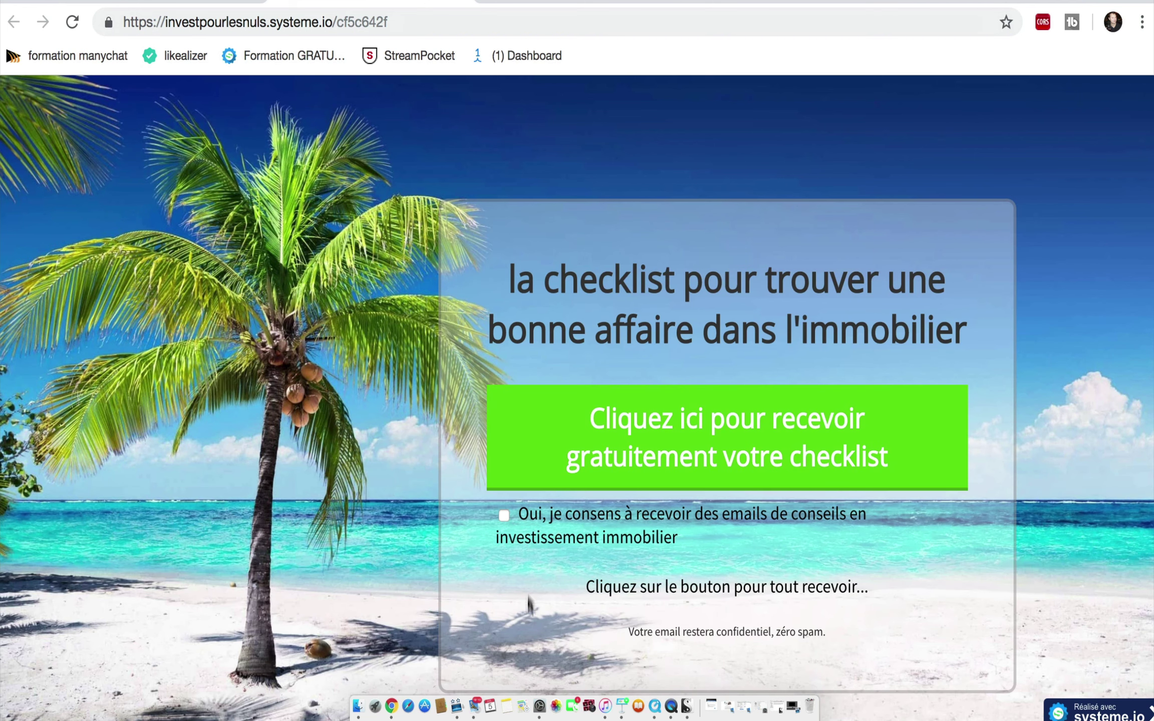
Step: On the live page, fill the popup with a first name and email, tick consent, and submit
left_click(545, 456)
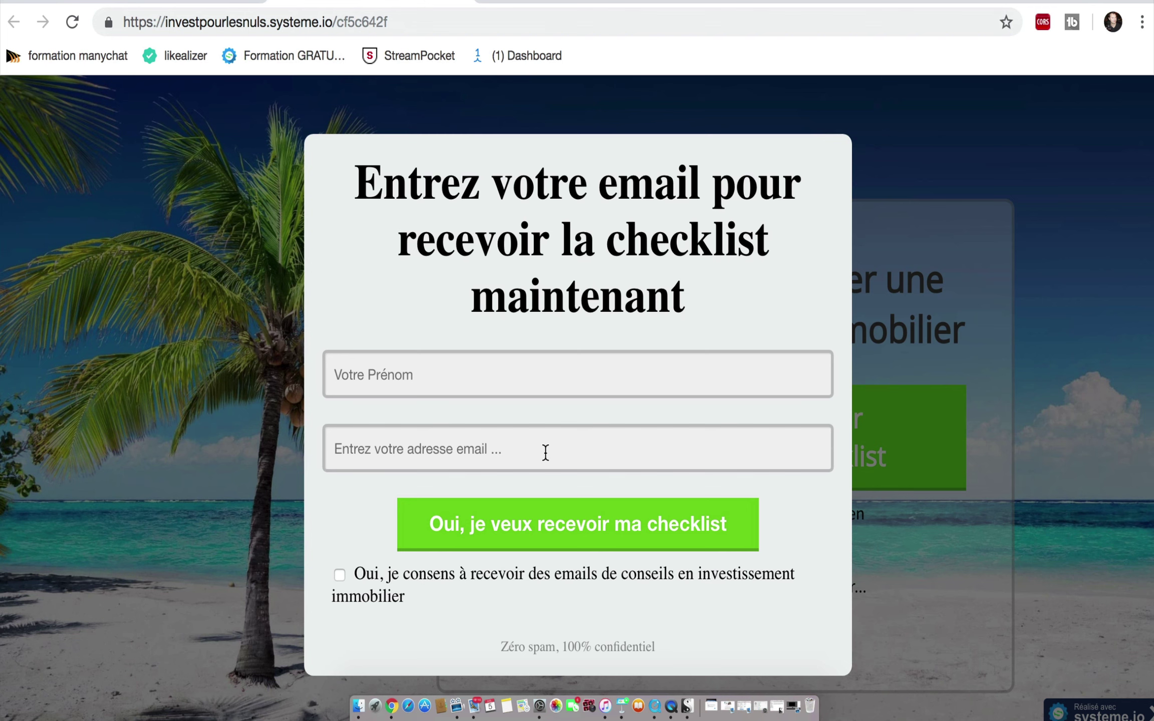
left_click(507, 381)
type("lionel")
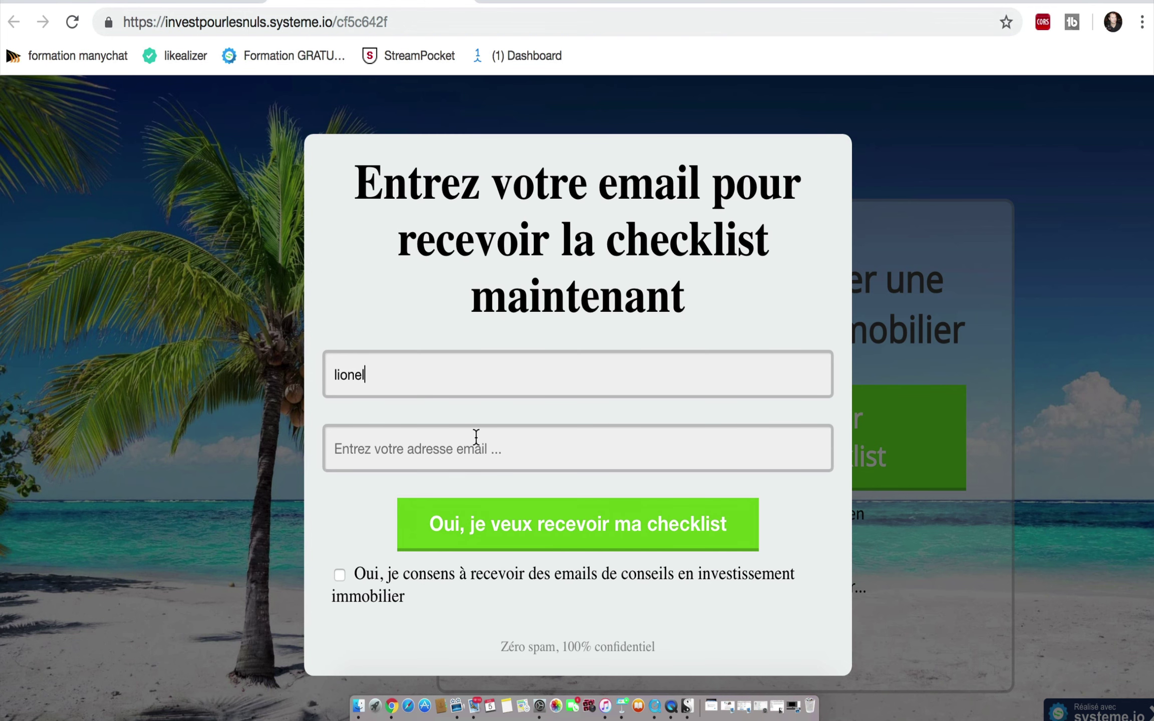
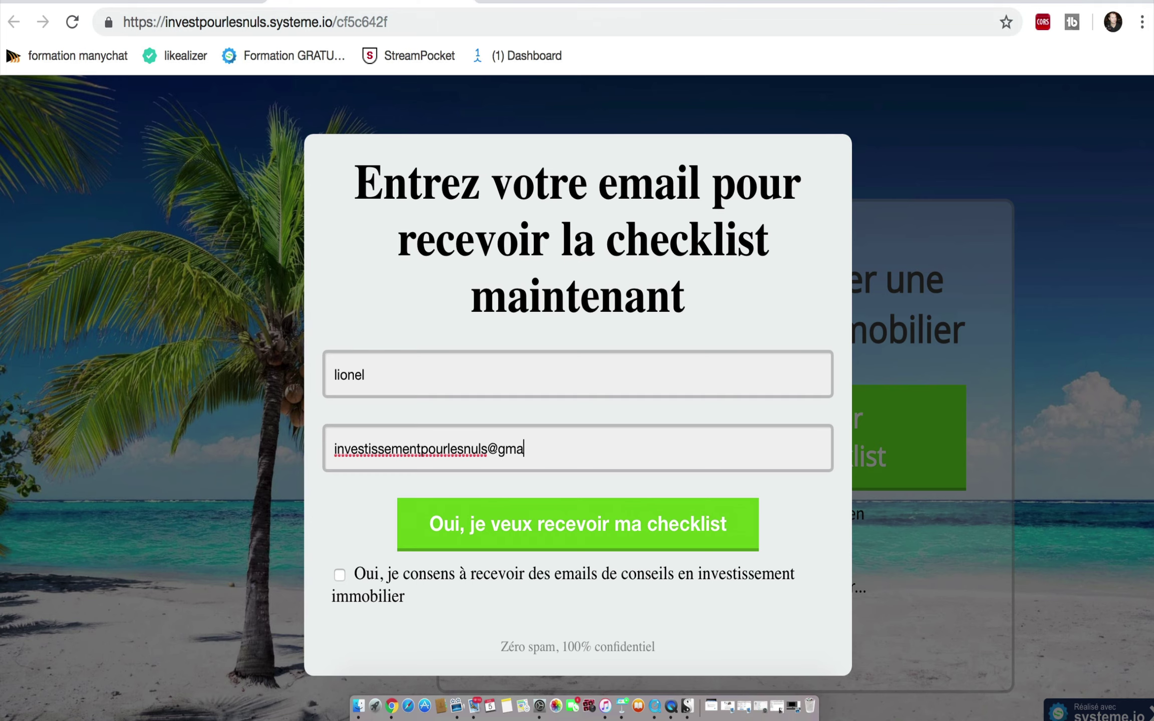
left_click(475, 530)
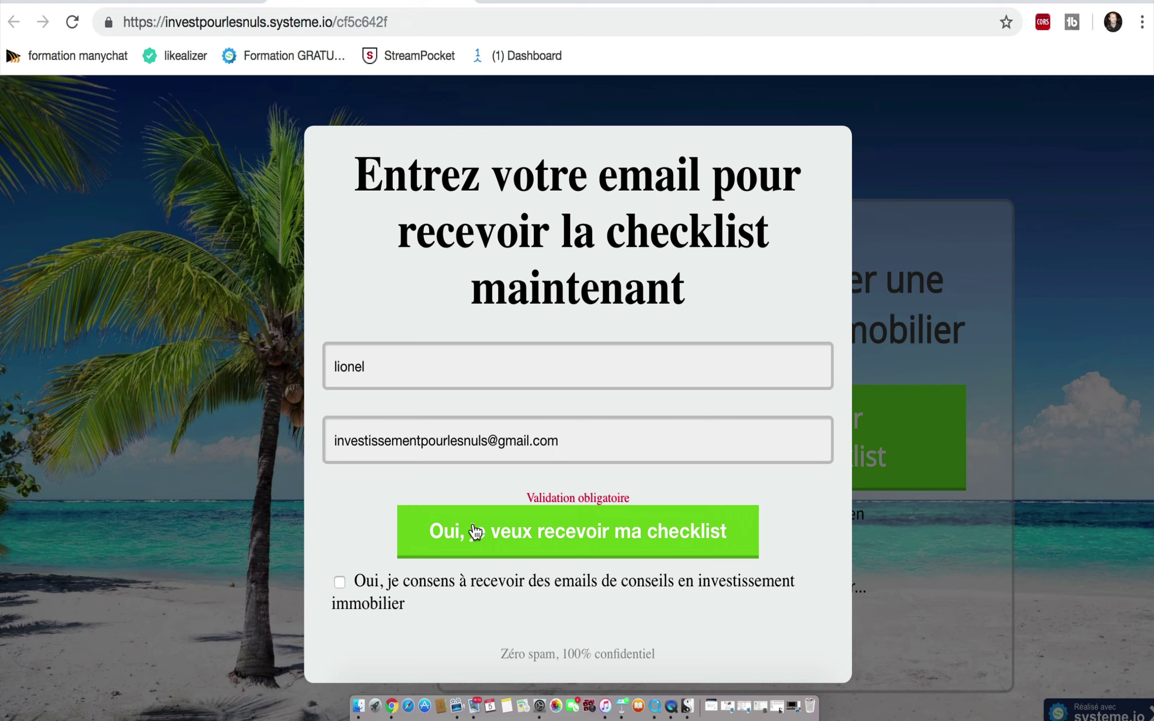
left_click(338, 580)
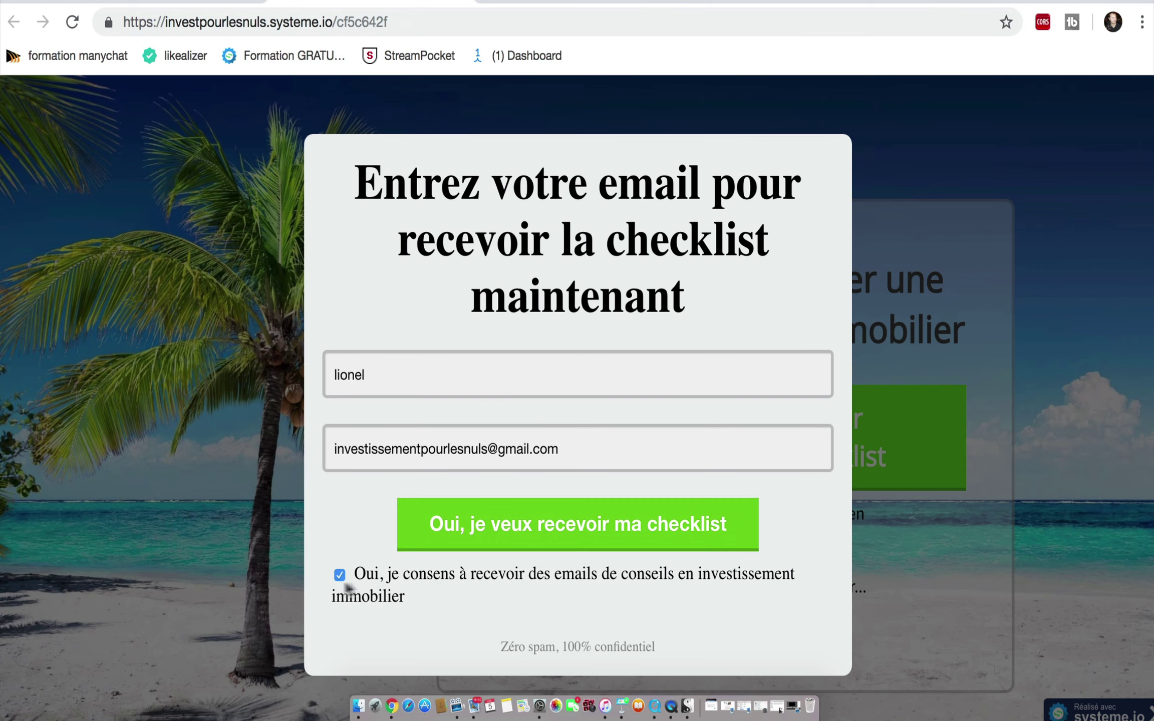
left_click(471, 538)
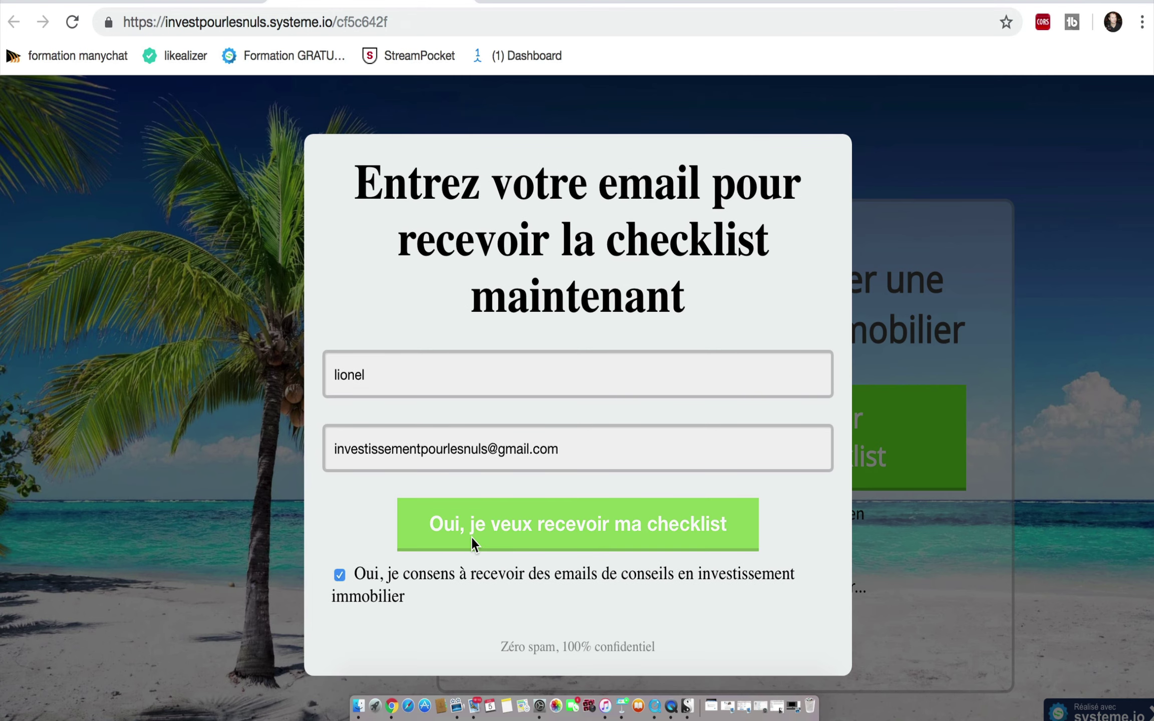